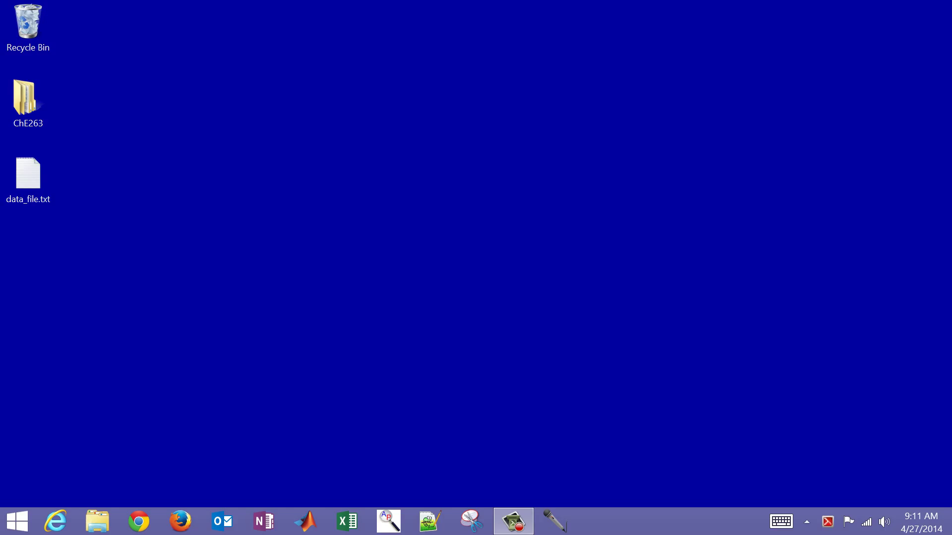
- Select data_file.txt on the desktop, then deselect it by clicking the empty desktop
click(28, 178)
click(131, 263)
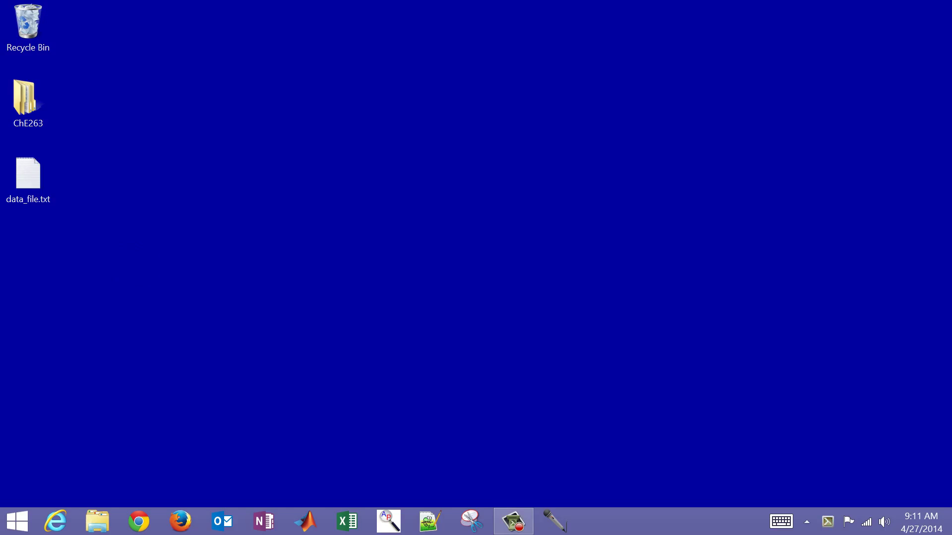
- Try opening data_file.txt from its right-click Open with menu
right_click(28, 176)
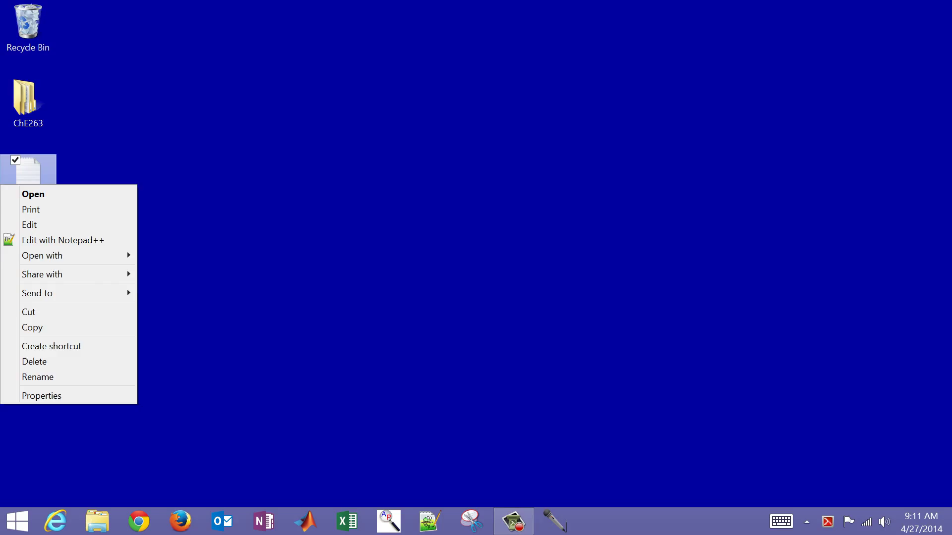
mouse_move(97, 255)
click(183, 254)
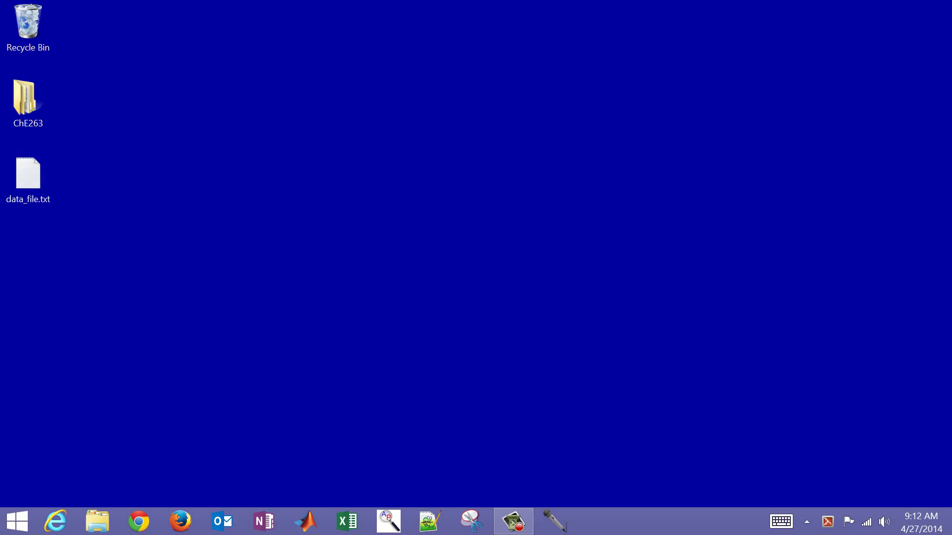
- Open data_file.txt in Notepad, scroll through its scientific-notation data, then close Notepad
right_click(27, 173)
mouse_move(74, 251)
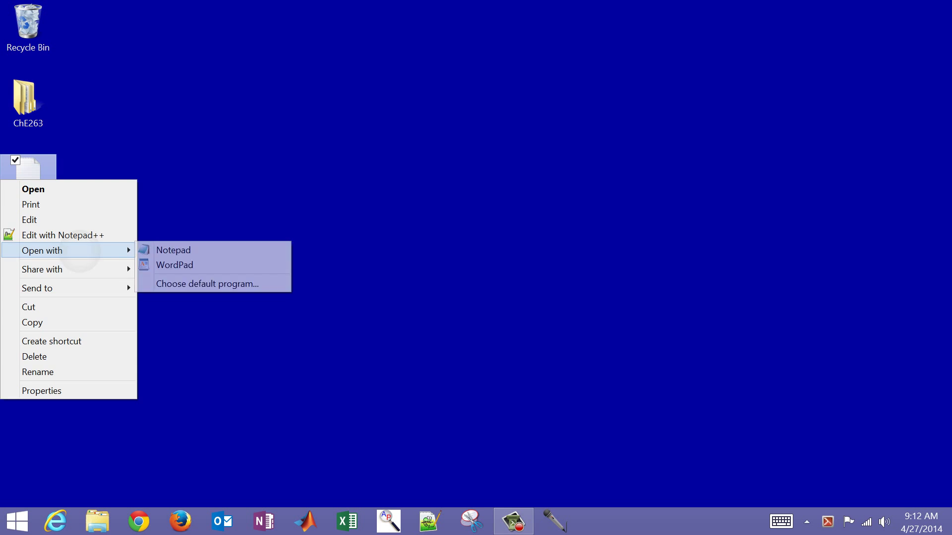
click(182, 248)
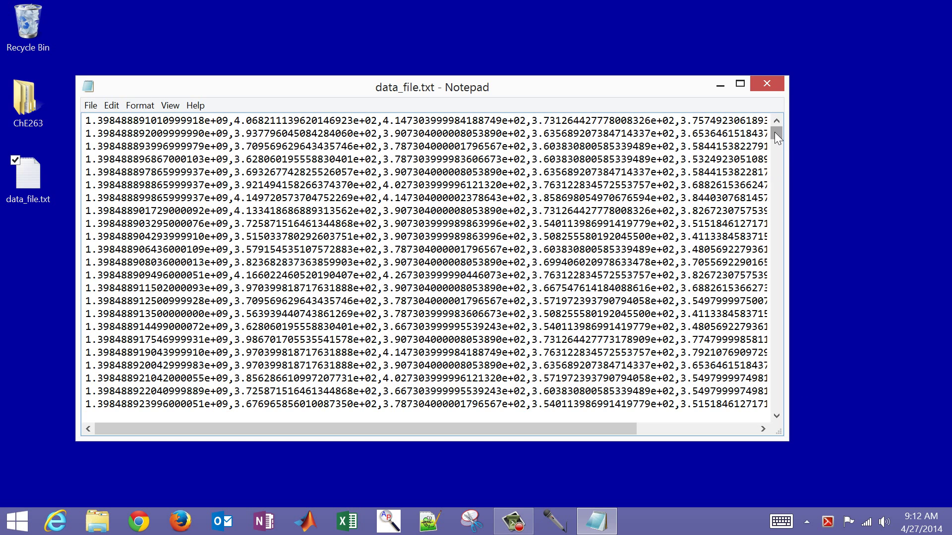
drag(774, 132, 761, 408)
key(alt+F4)
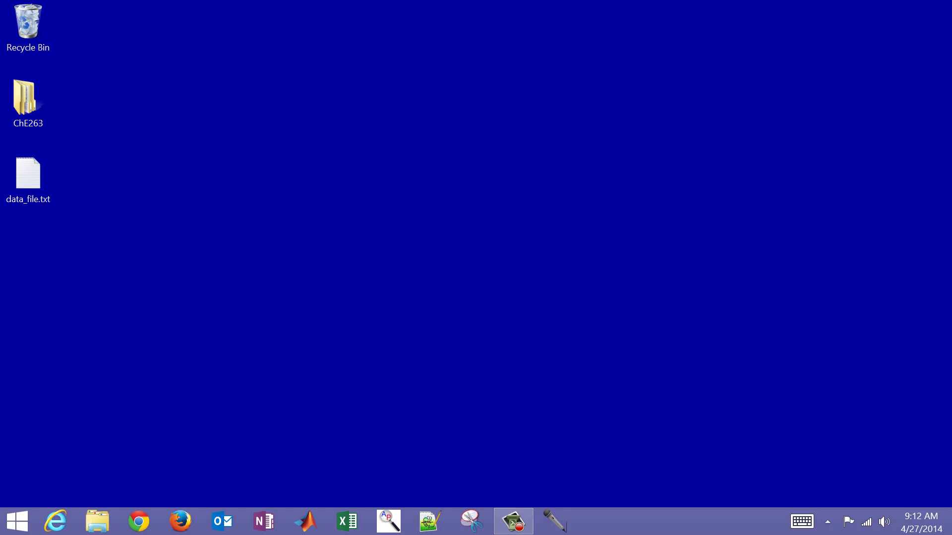
- Duplicate data_file.txt on the desktop by copying and pasting it
click(17, 178)
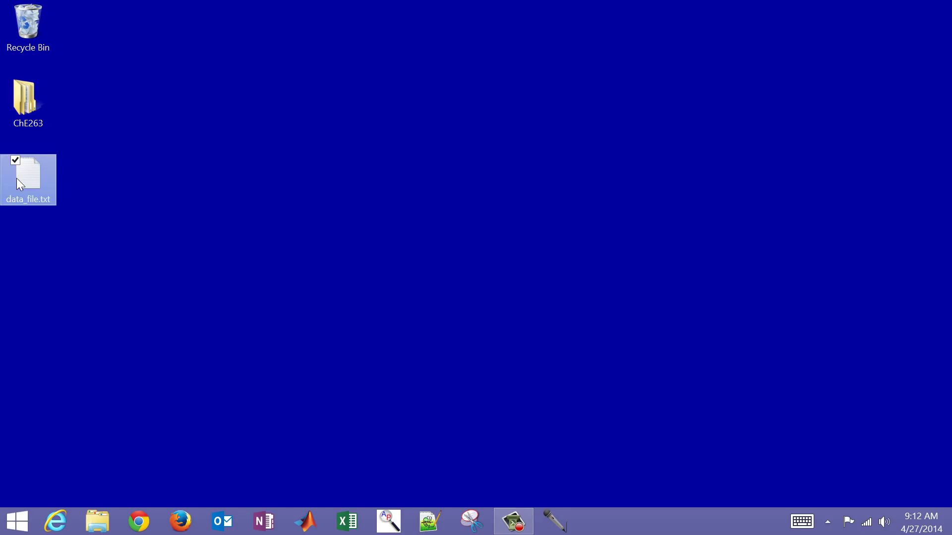
click(15, 220)
key(ctrl+v)
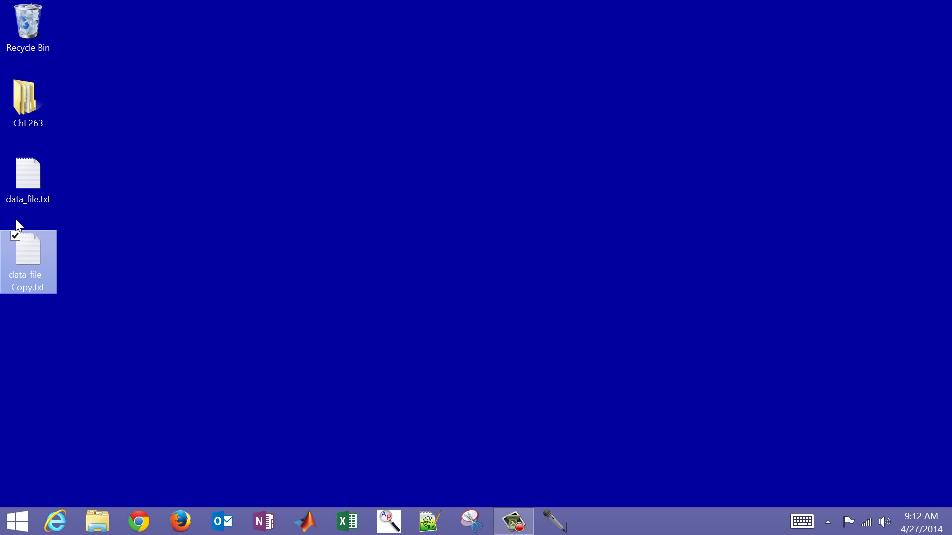
- Rename the copy to data_file.csv, accept the extension warning, and open it in Excel
click(17, 271)
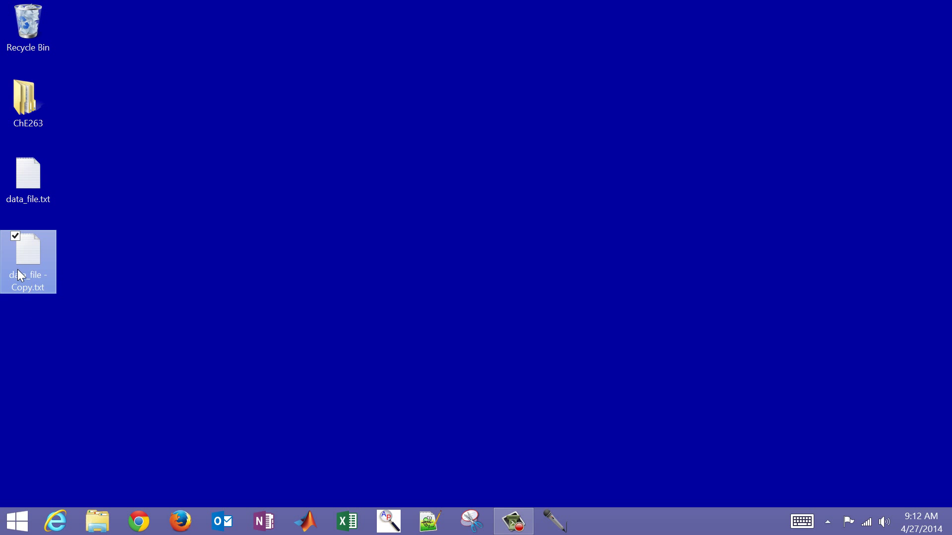
text(data_file)
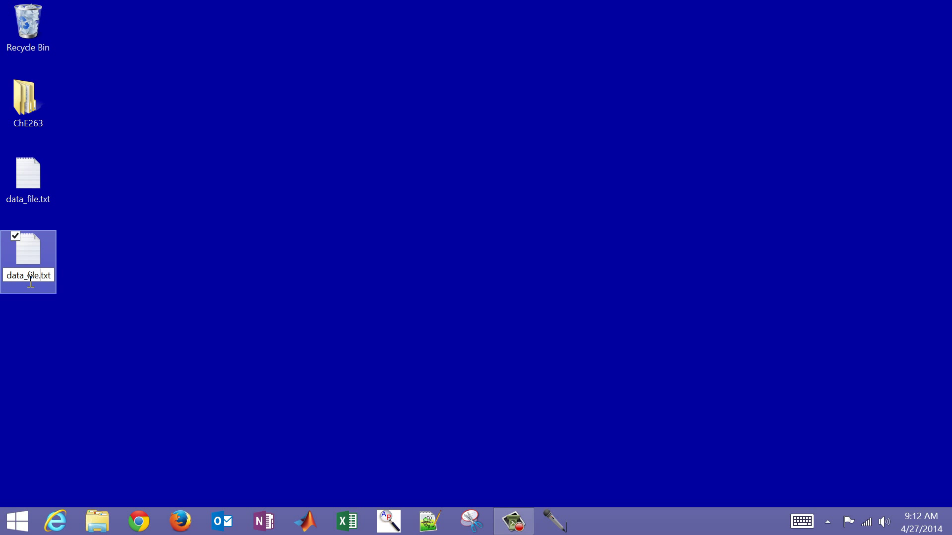
key(shift+Right)
key(shift+Right)
key(shift+Right)
text(csv)
key(Return)
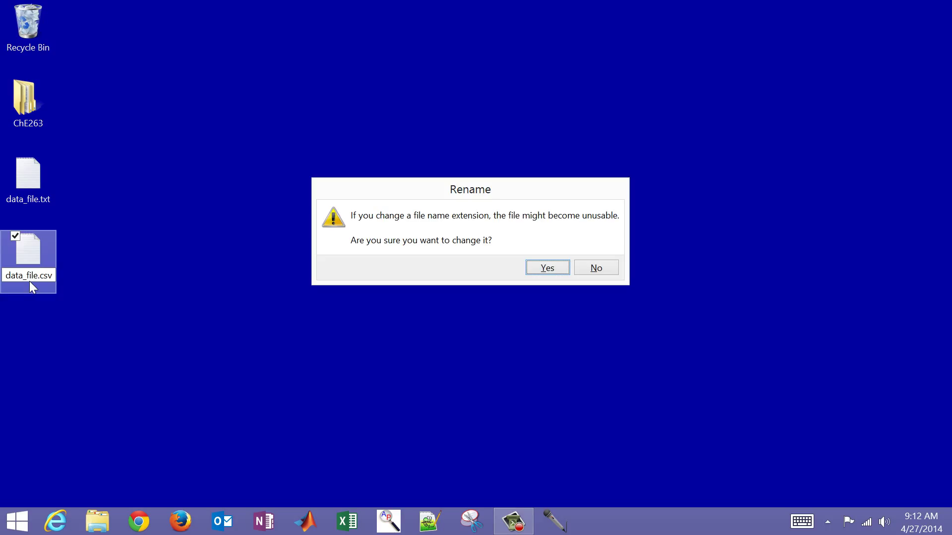
click(548, 267)
click(367, 317)
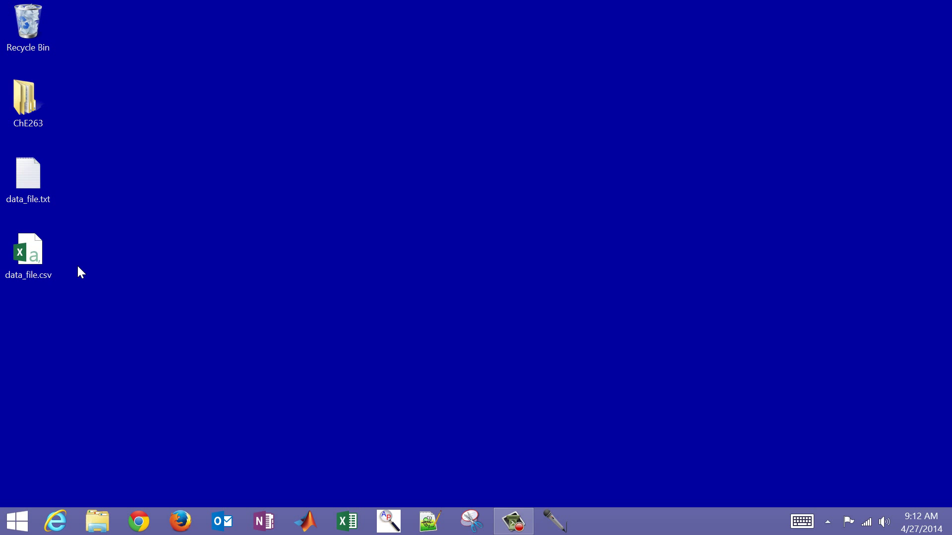
double_click(36, 252)
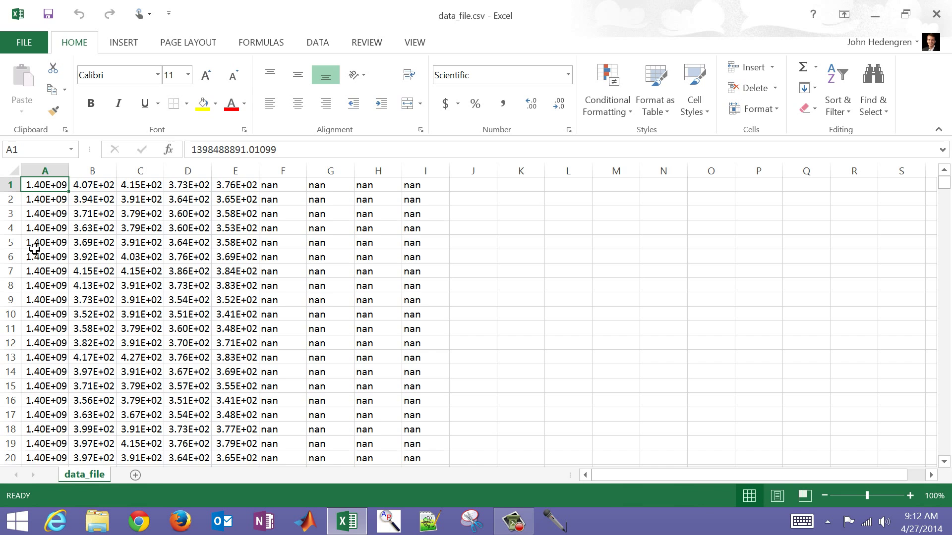
- Close Excel, delete data_file.csv to the Recycle Bin, and start a blank Excel workbook
click(935, 14)
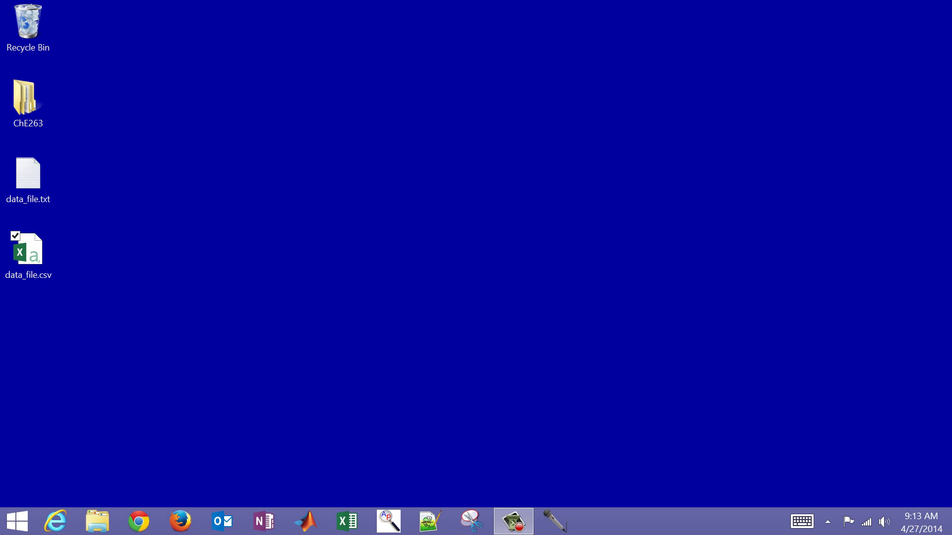
drag(27, 251, 28, 27)
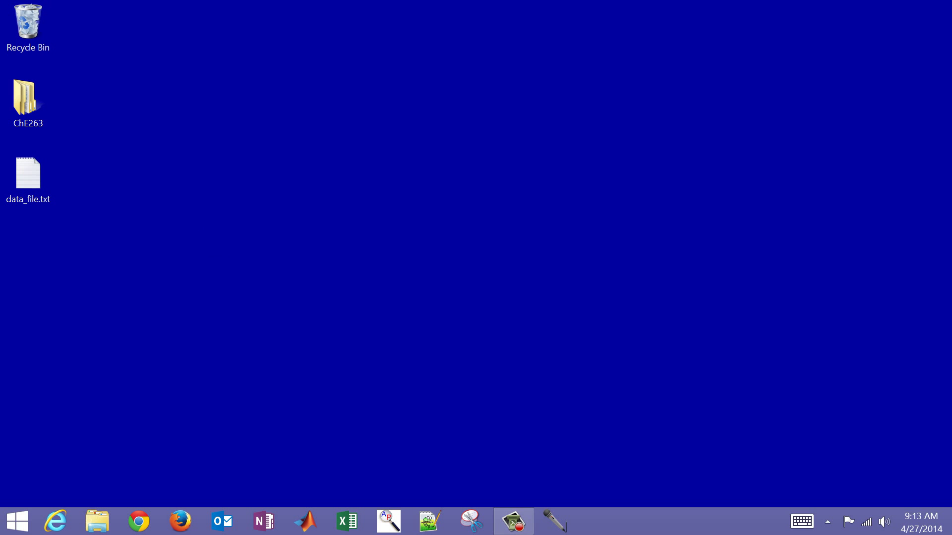
click(347, 521)
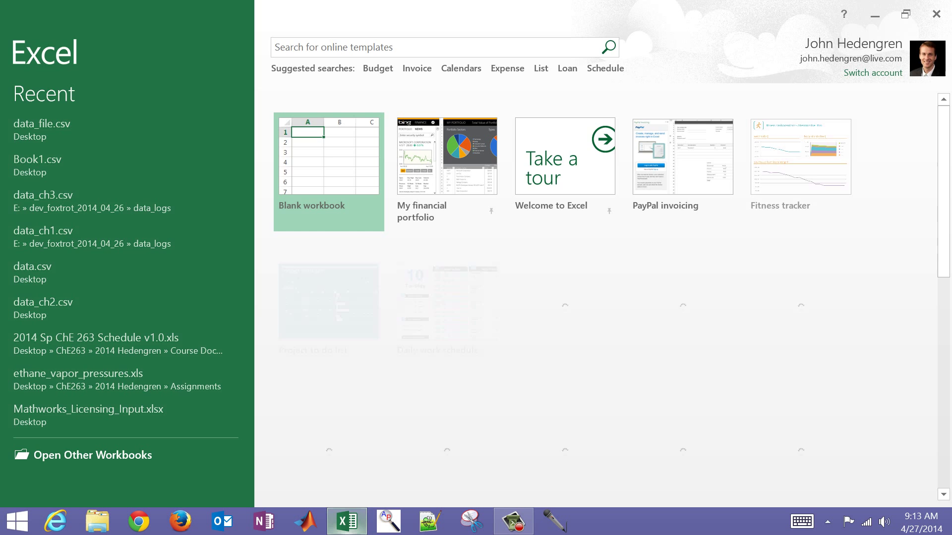
click(340, 150)
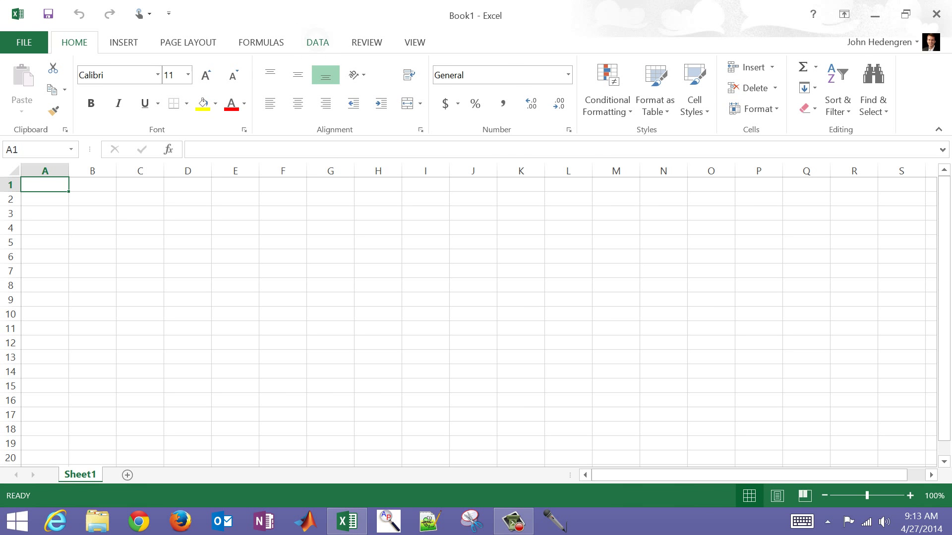
- Import data_file.txt from the Desktop using Data > From Text
click(317, 43)
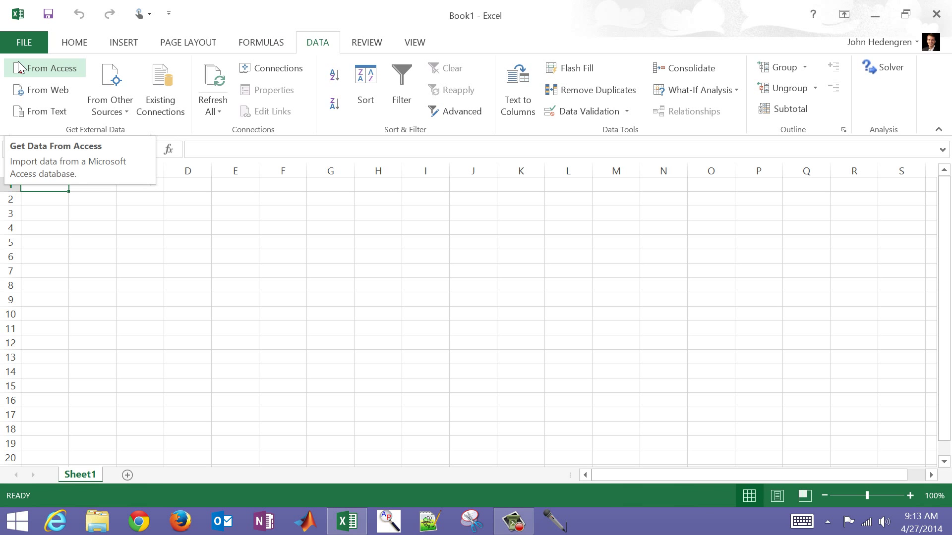
click(31, 102)
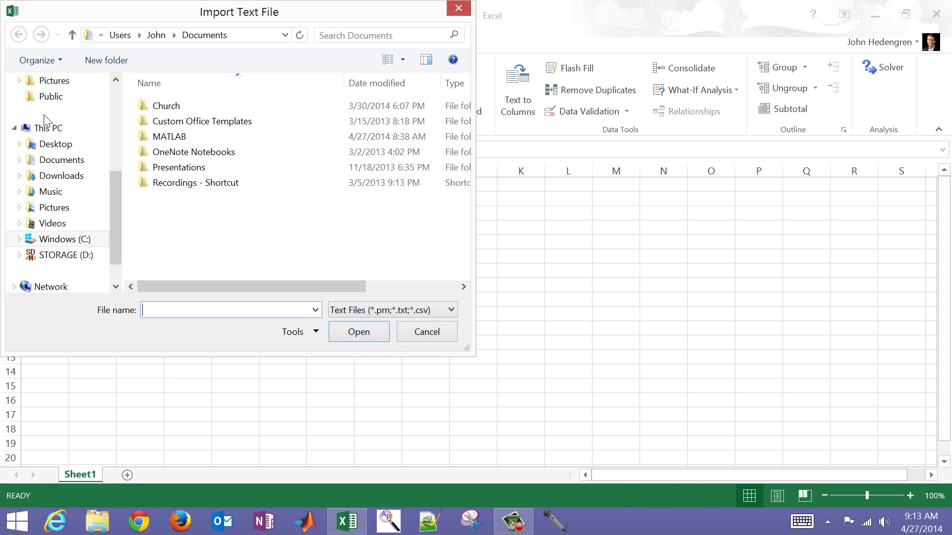
click(52, 149)
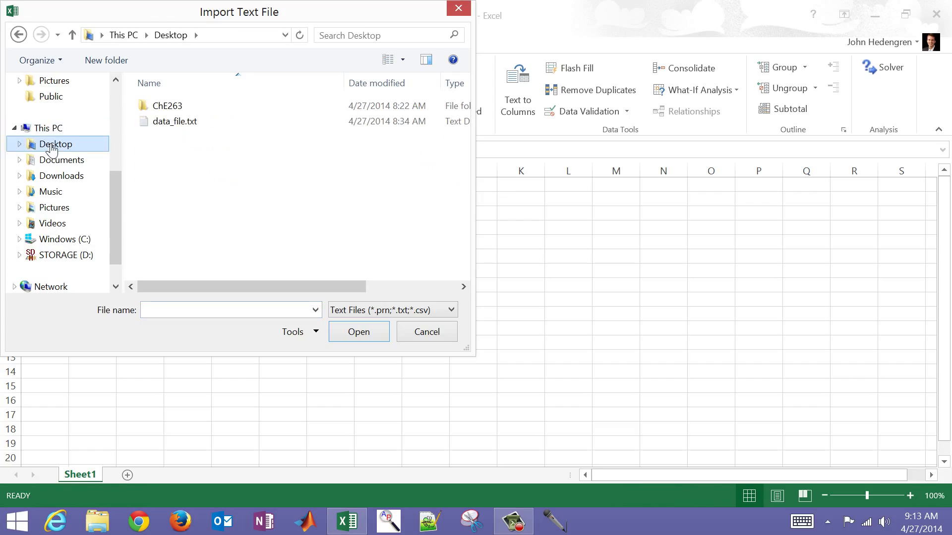
click(155, 123)
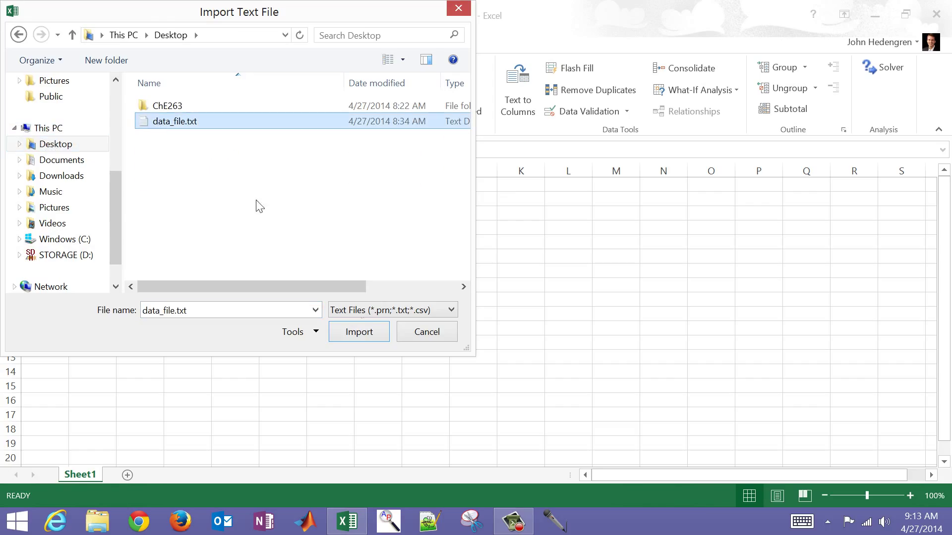
click(362, 339)
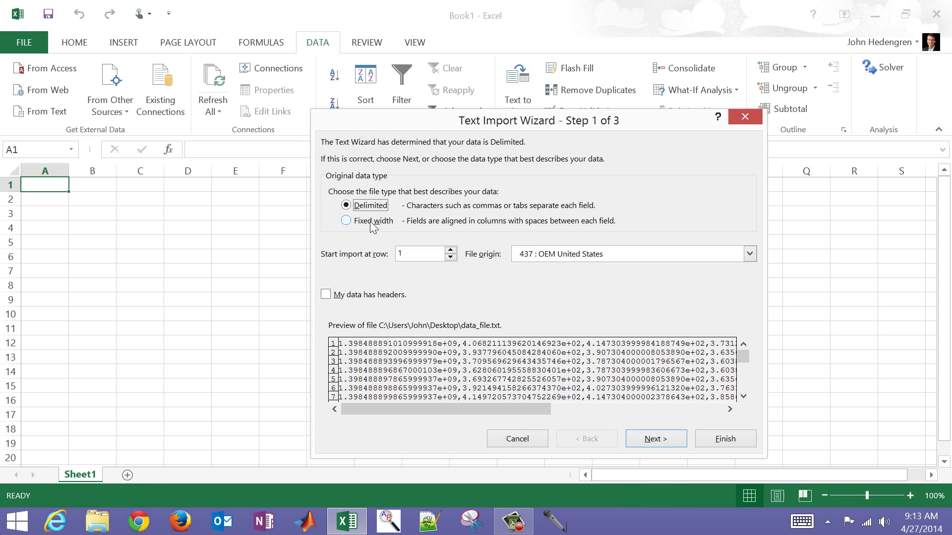
- Try Fixed width with breaks after the first two numbers, then return to Step 1
click(373, 224)
click(647, 440)
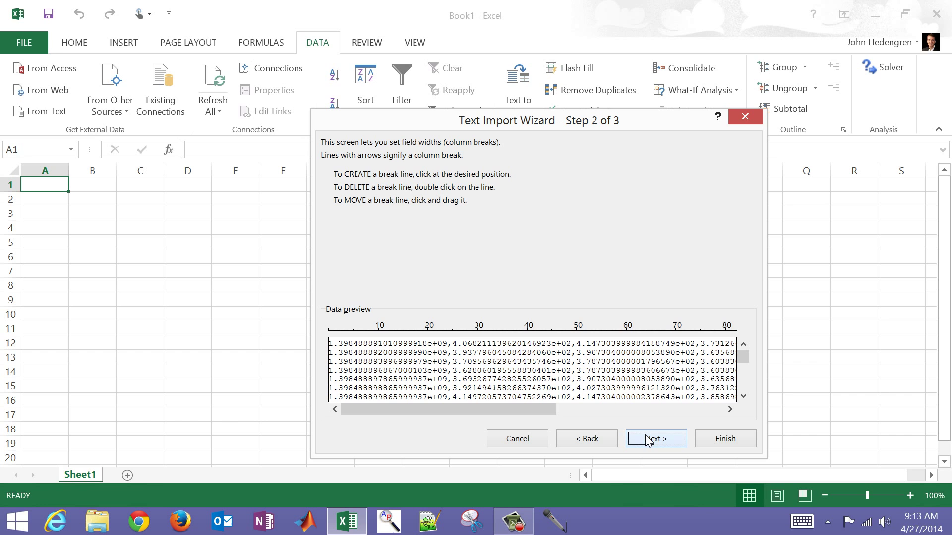
click(452, 343)
click(577, 343)
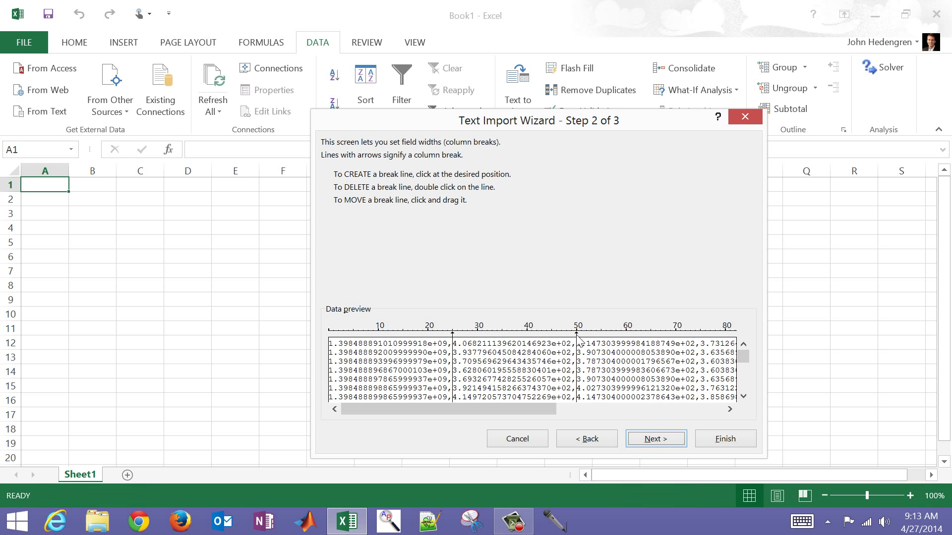
click(590, 439)
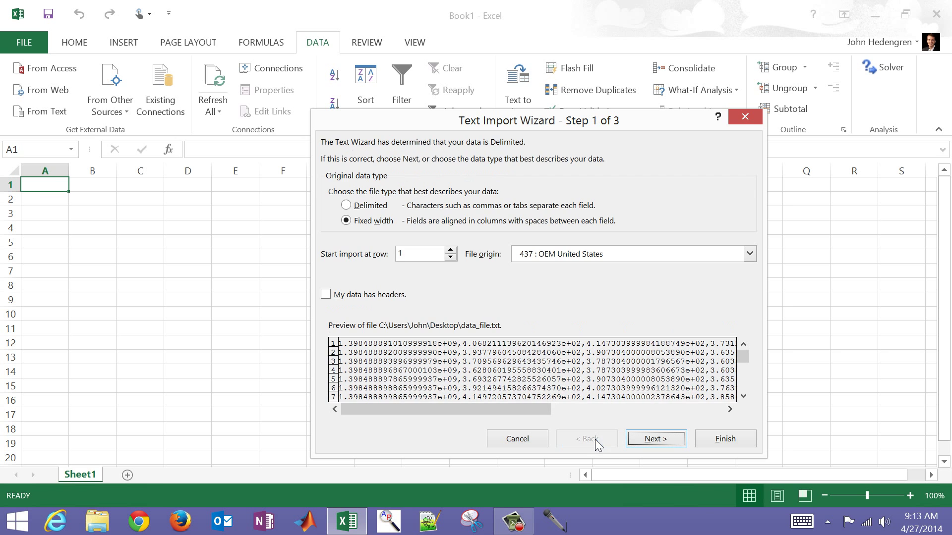
- Choose Delimited, replace the Tab delimiter with Comma, and advance to Step 3
click(357, 208)
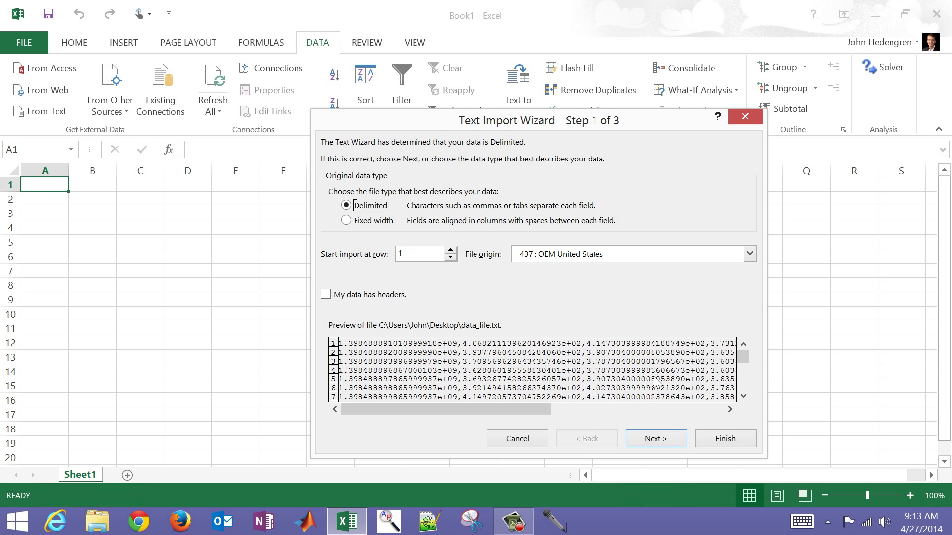
click(662, 436)
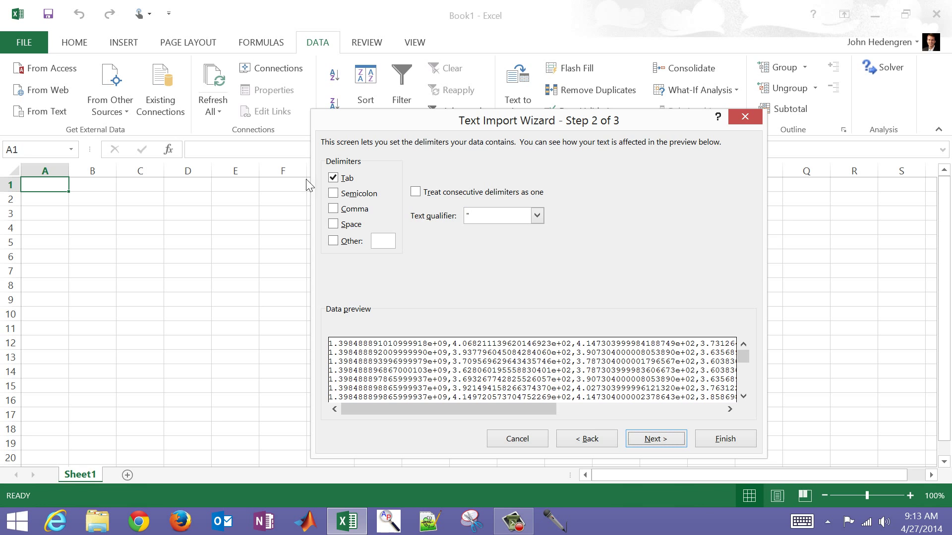
click(335, 179)
click(333, 210)
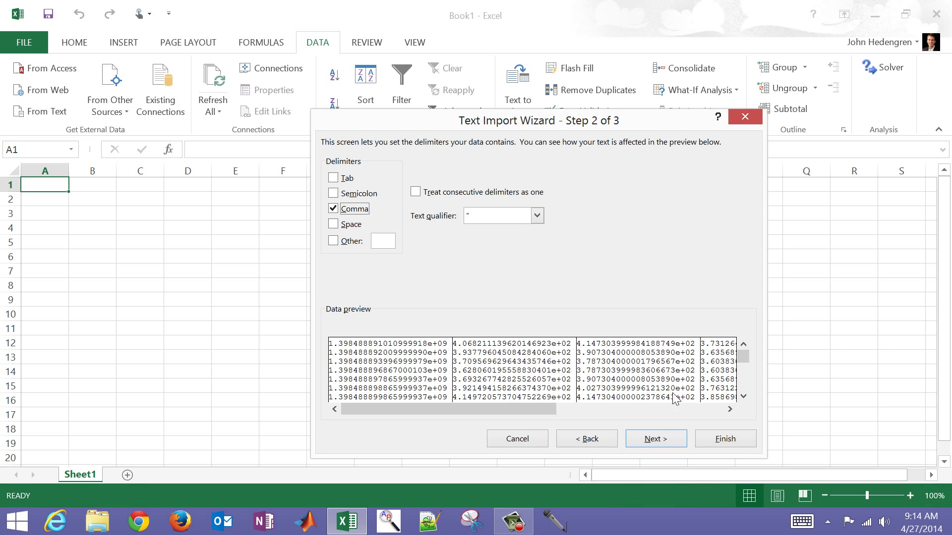
click(649, 438)
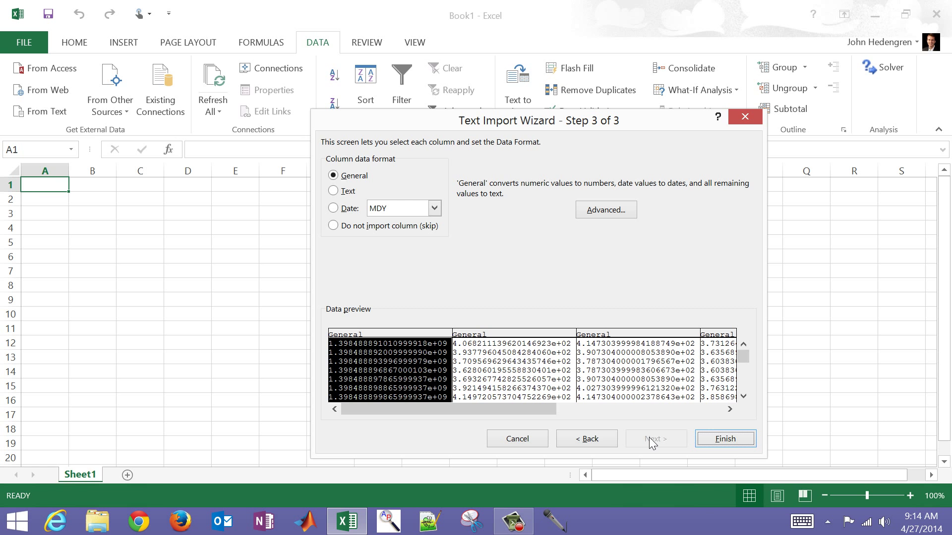
- Finish the wizard and set the existing-worksheet destination to =$A$2
click(725, 439)
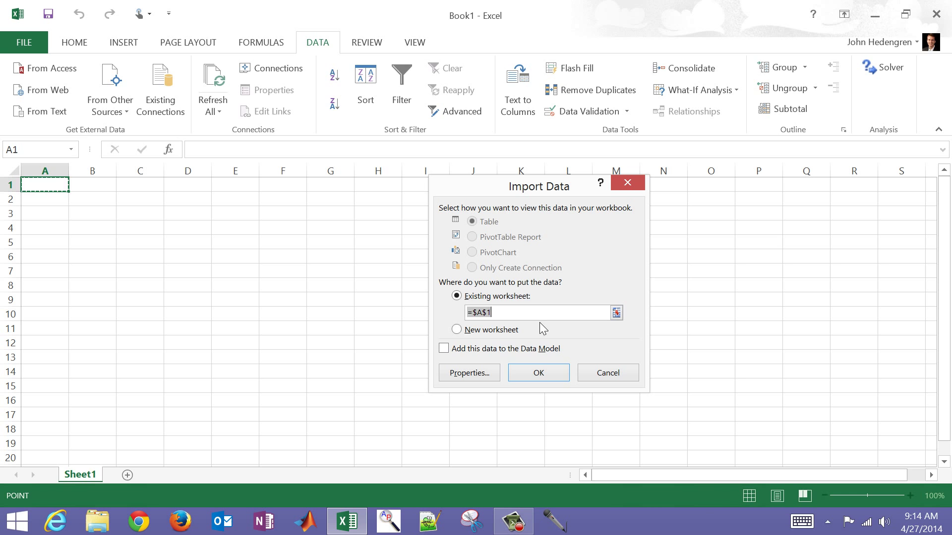
click(535, 315)
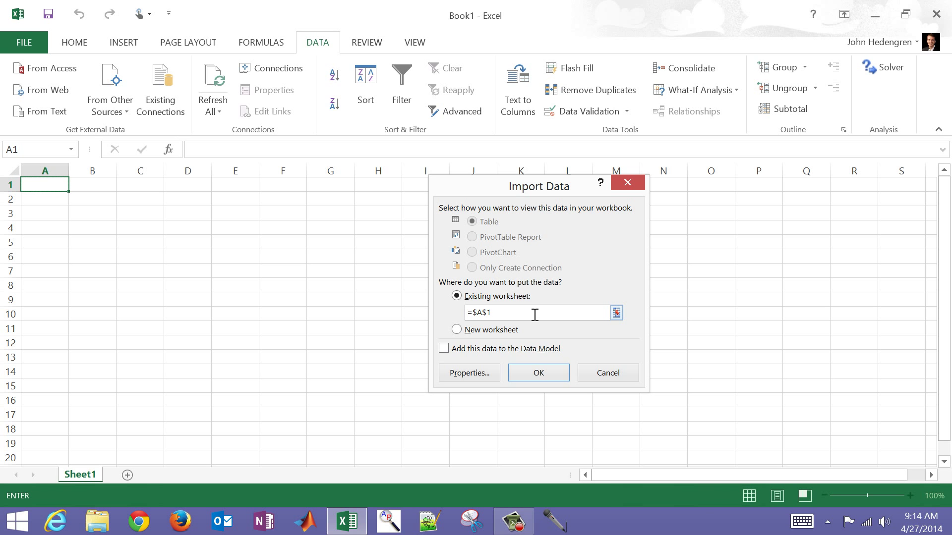
text(2)
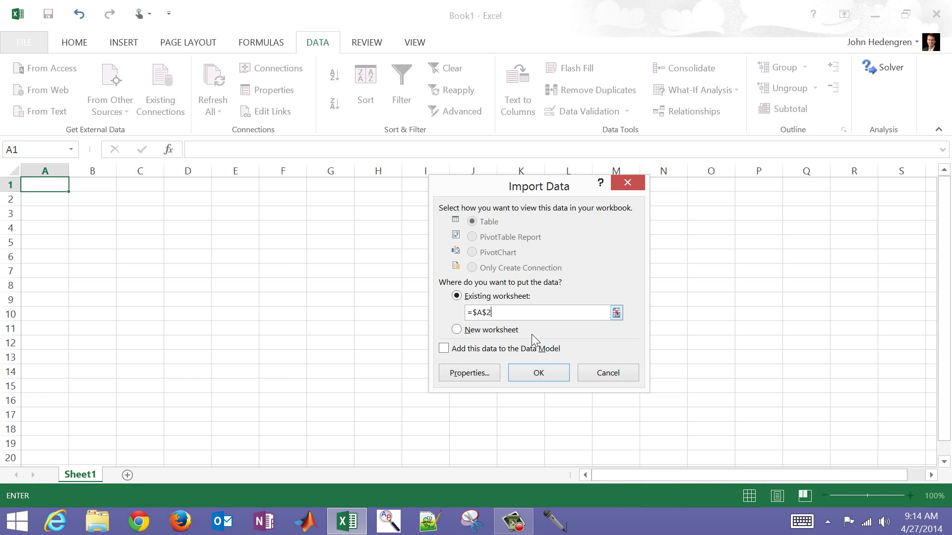
- Import the data and enter headers 'time' in A1 and 'sensor1' in B1
click(535, 375)
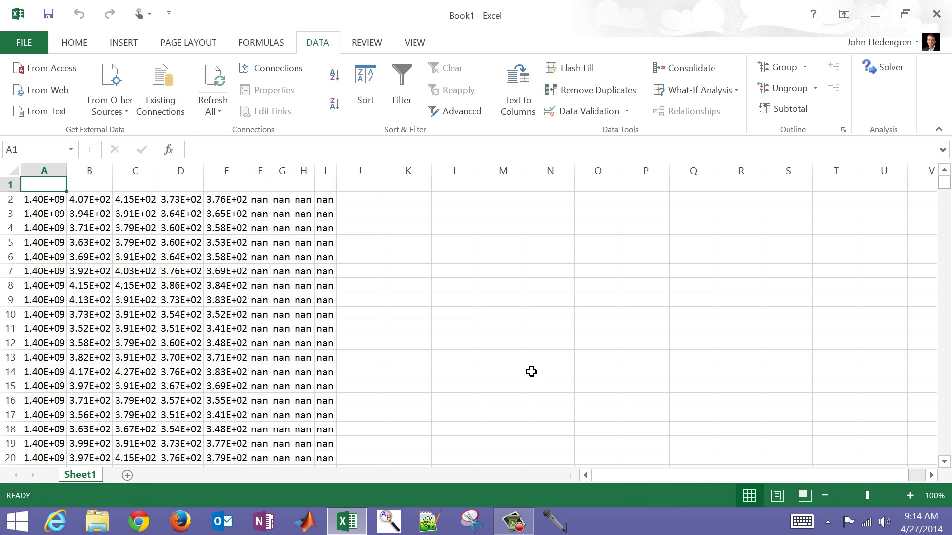
text(time)
key(Tab)
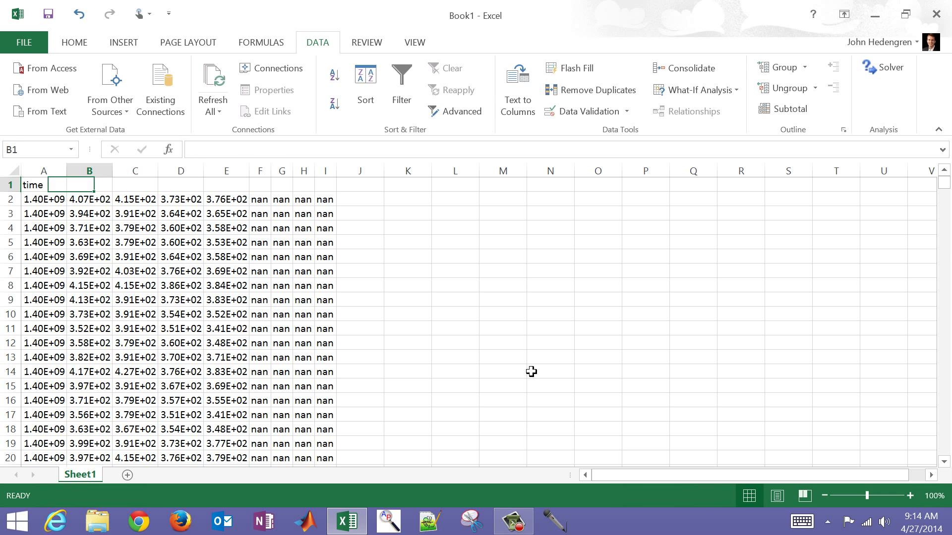
text(sensor1)
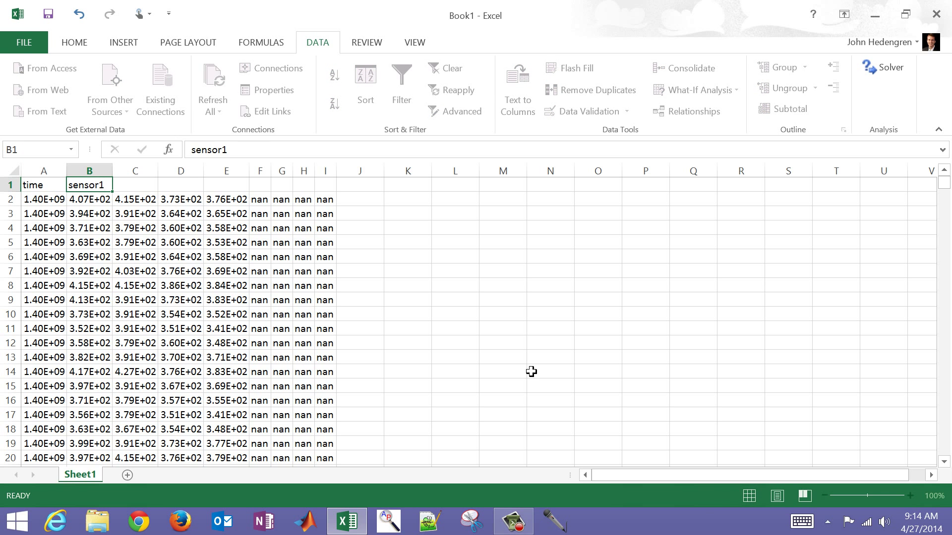
key(Return)
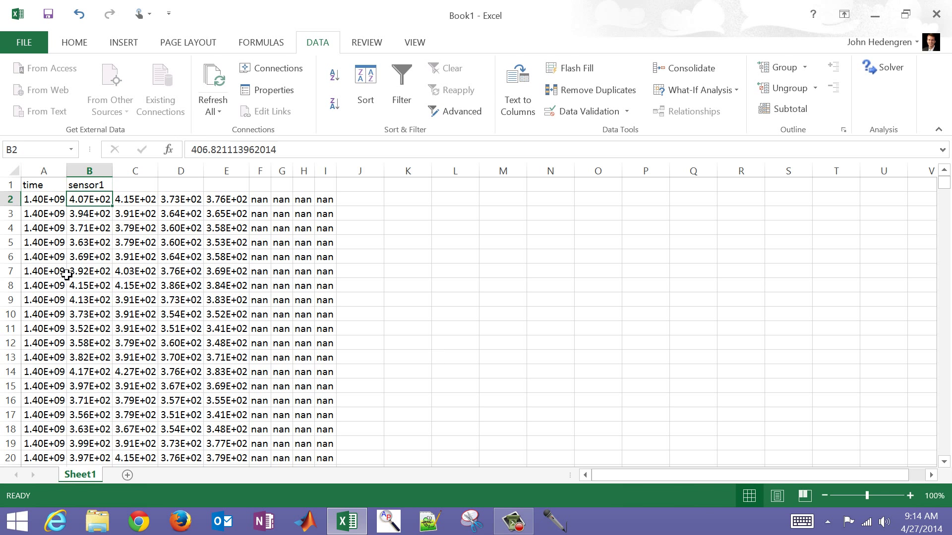
- Enter 'sensor2' in C1 and fill the headers across to sensor8 in I1
click(144, 186)
text(sensor2)
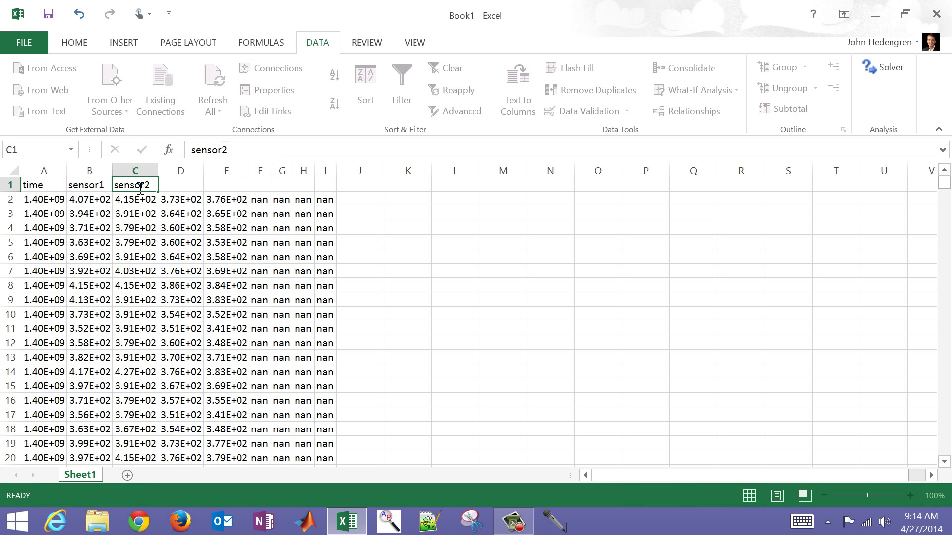
key(Return)
drag(88, 184, 331, 194)
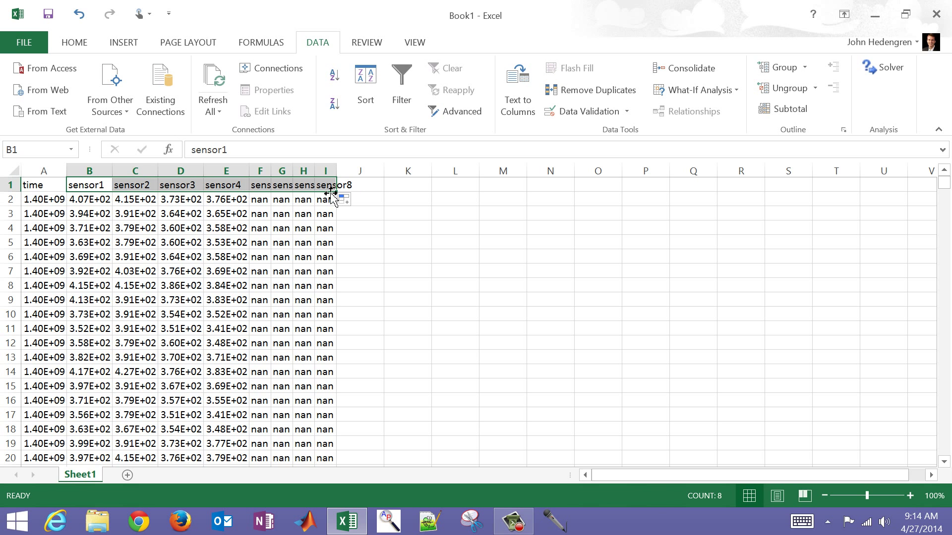
click(348, 226)
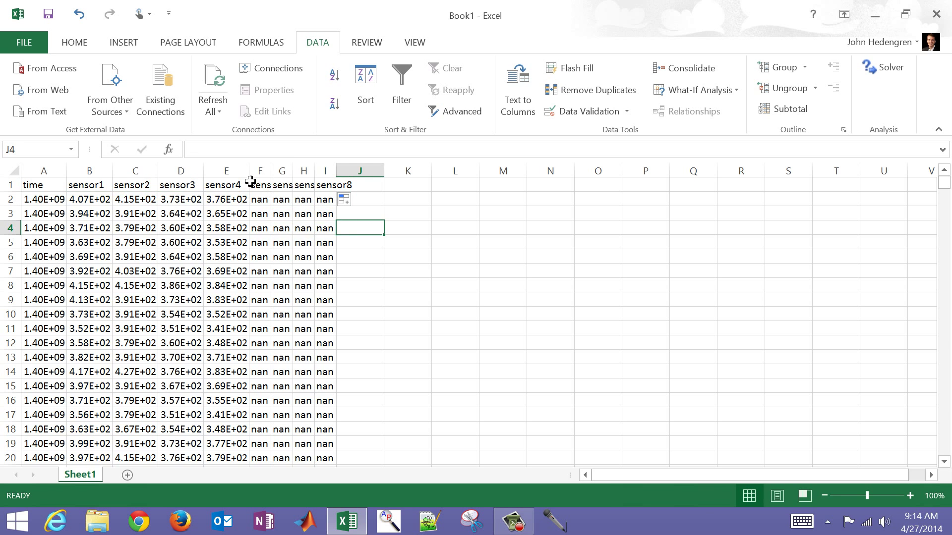
- Autofit all columns, then clear columns F–I holding the nan-only sensor5 to sensor8 data
click(9, 170)
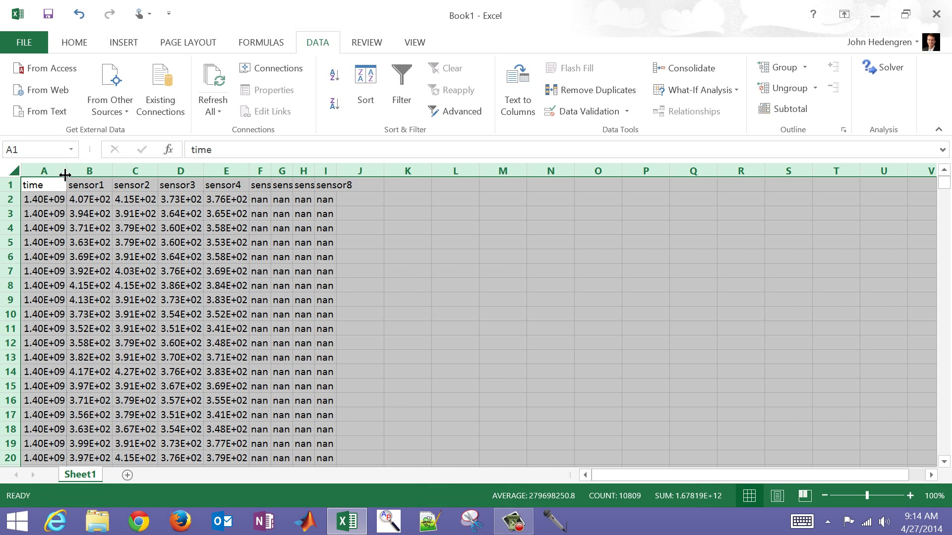
double_click(65, 175)
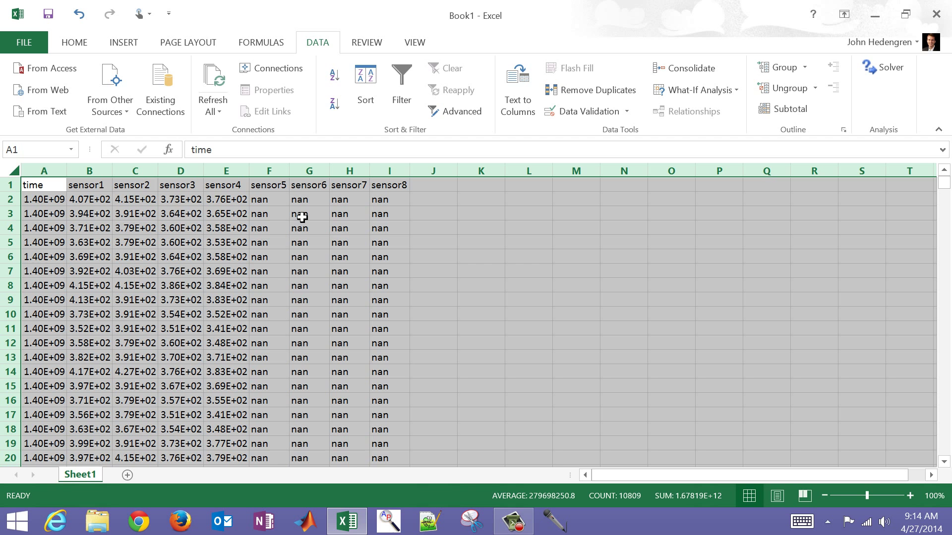
click(274, 171)
drag(275, 171, 397, 169)
key(Delete)
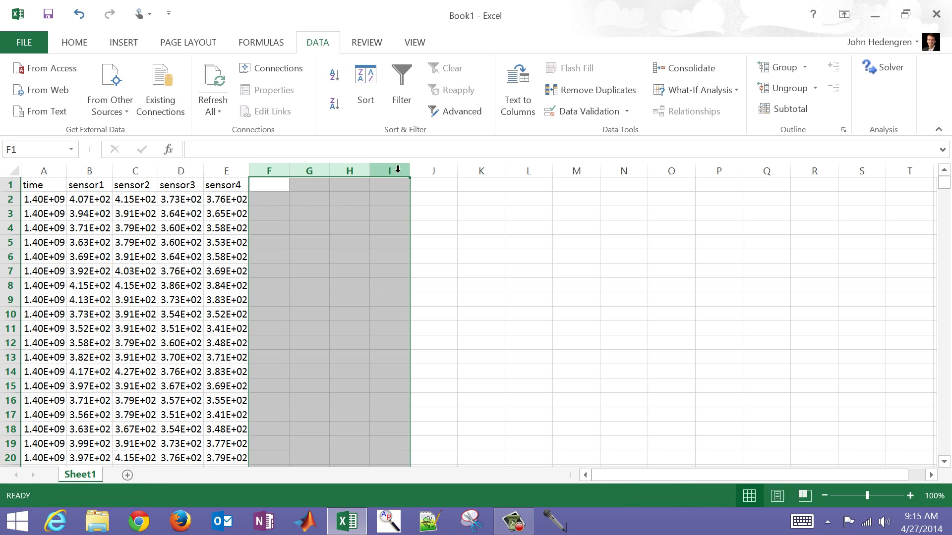
- Add an 'average' header in F1 and enter =AVERAGE(B2:E2) in F2
click(266, 190)
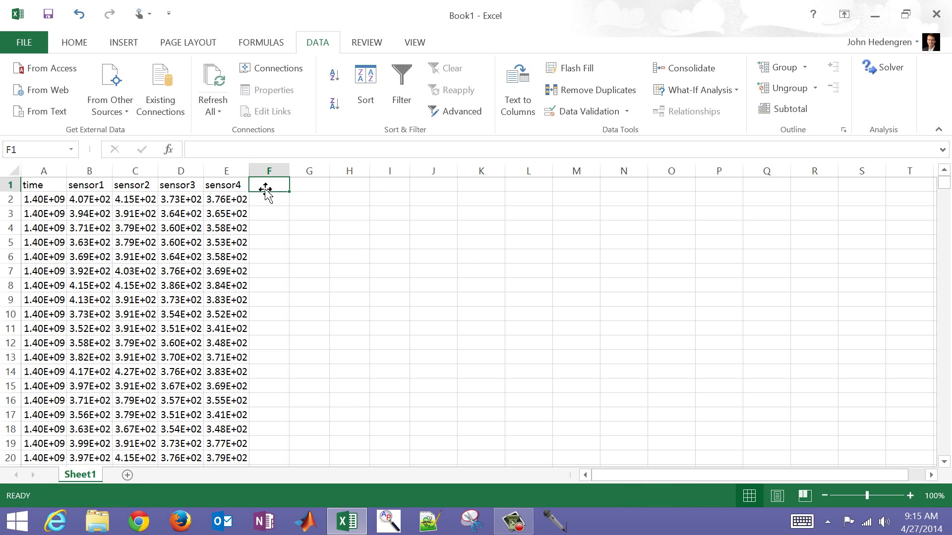
text(average)
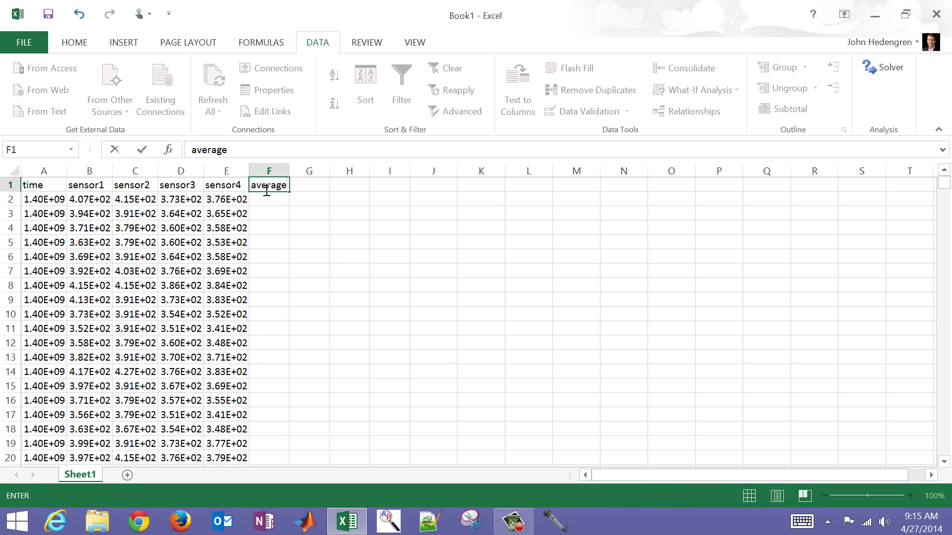
key(Return)
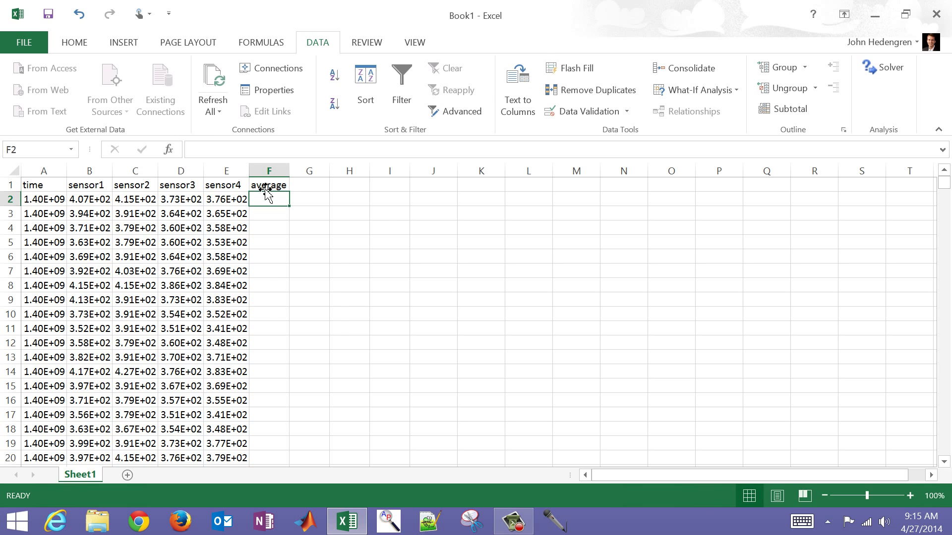
text(=average()
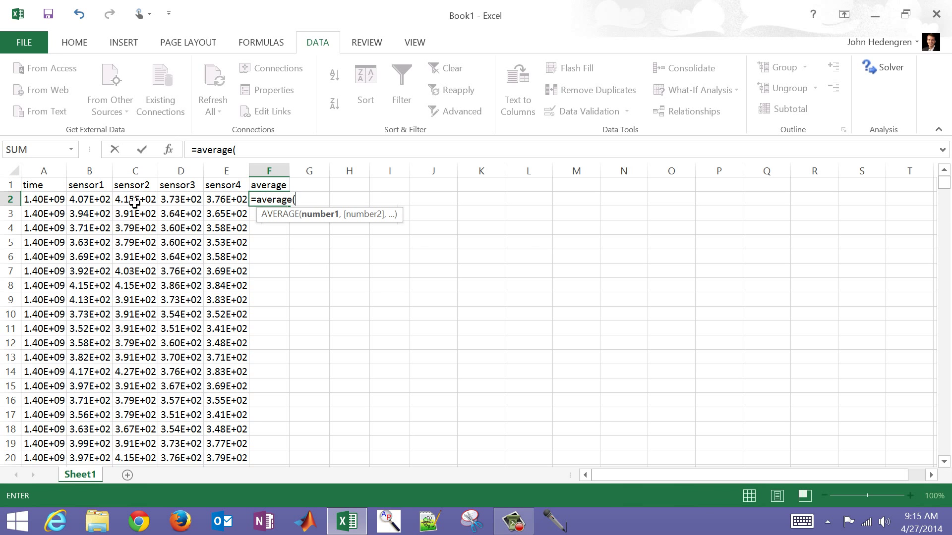
click(106, 198)
drag(106, 198, 225, 199)
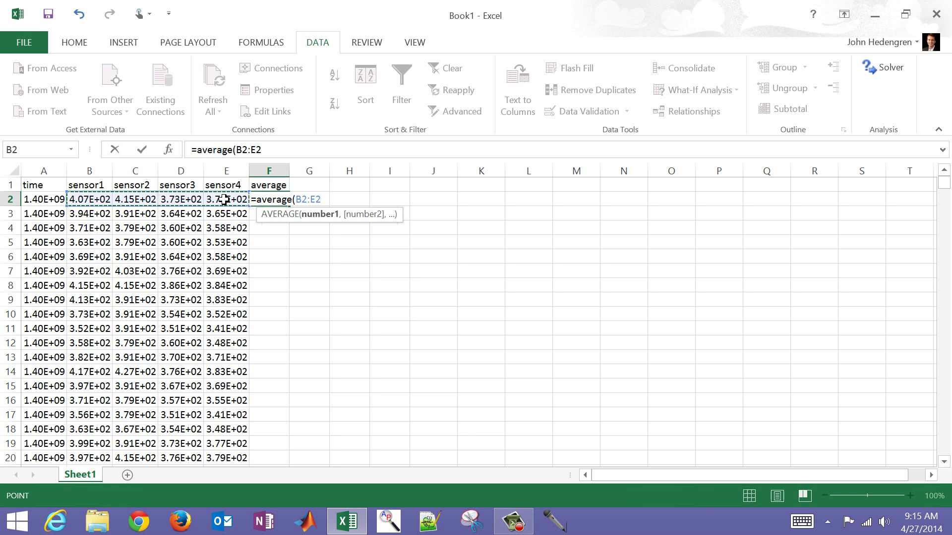
text())
key(Return)
- Fill the average formula down column F and check it in F4
click(277, 201)
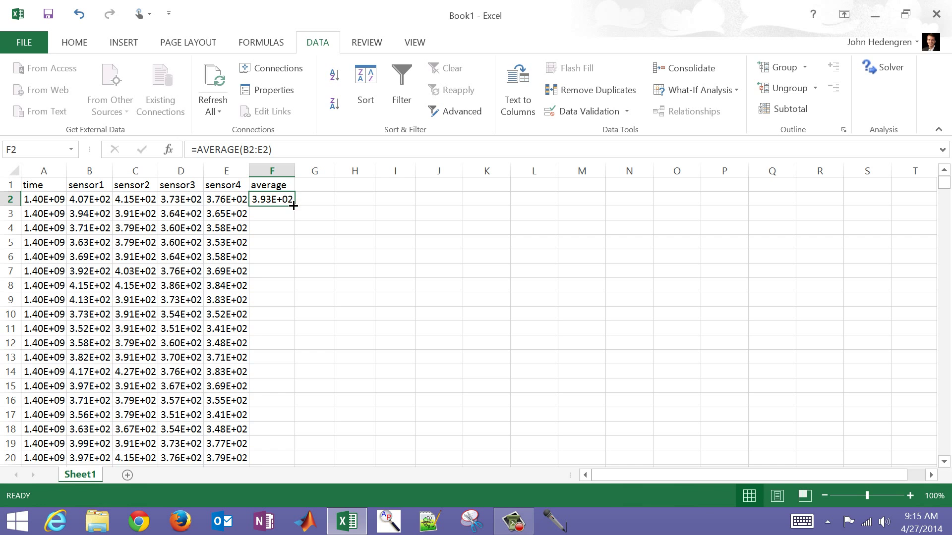
double_click(293, 205)
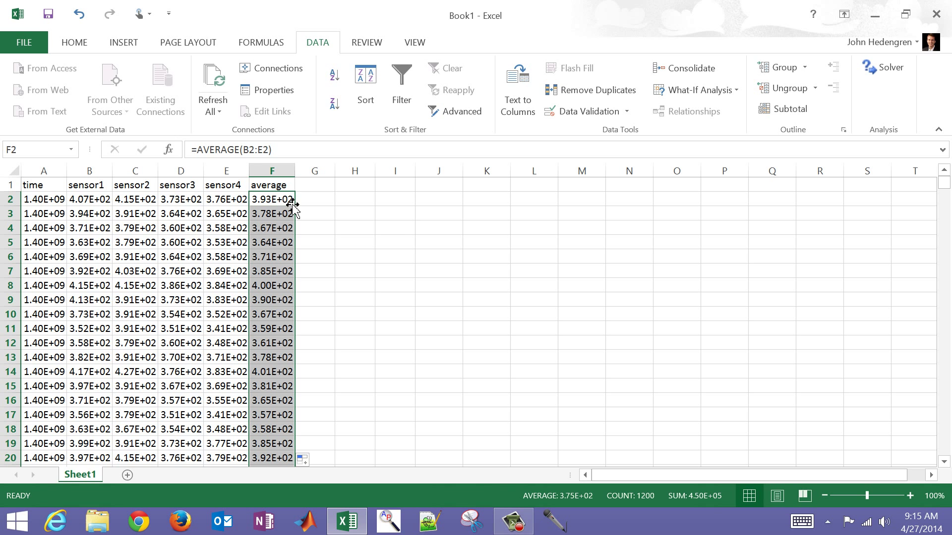
double_click(282, 228)
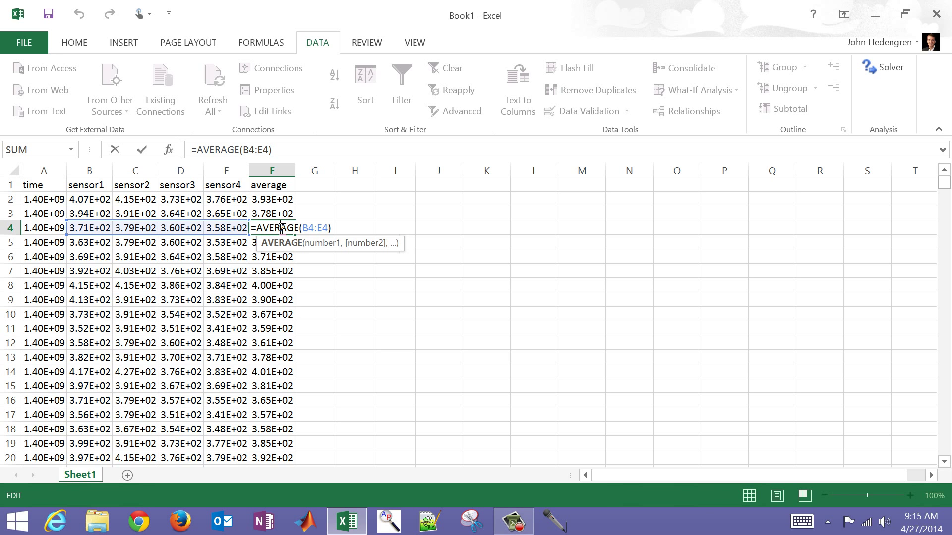
key(Return)
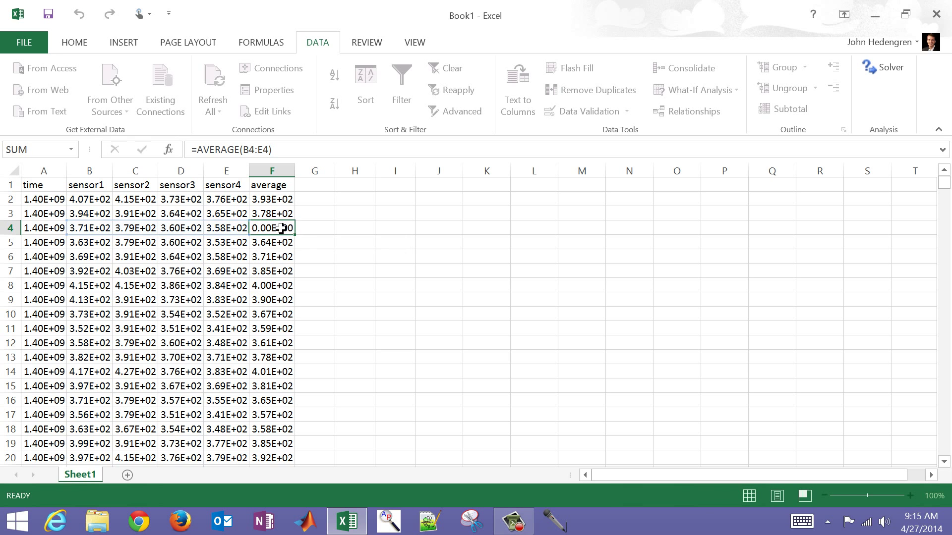
- Select the time, sensor2 and average columns A, C and F together
click(334, 254)
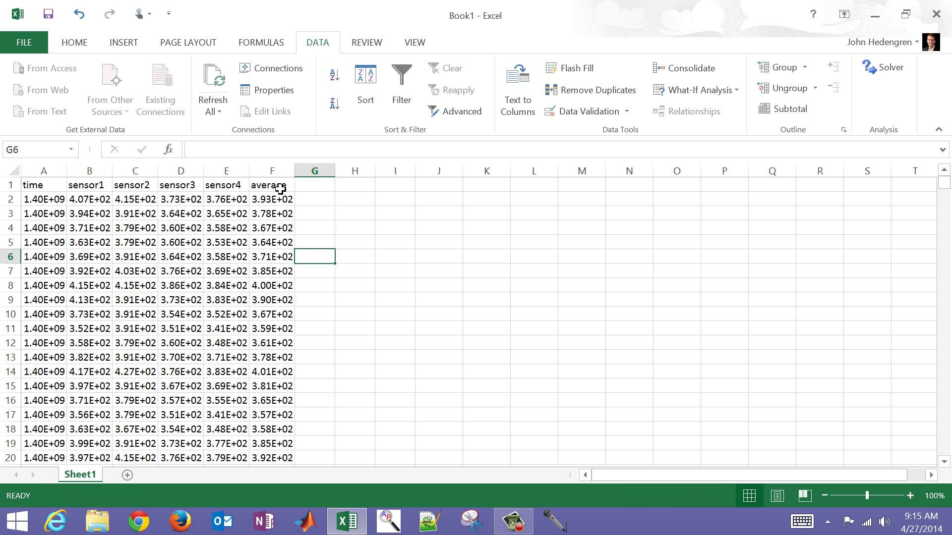
click(51, 169)
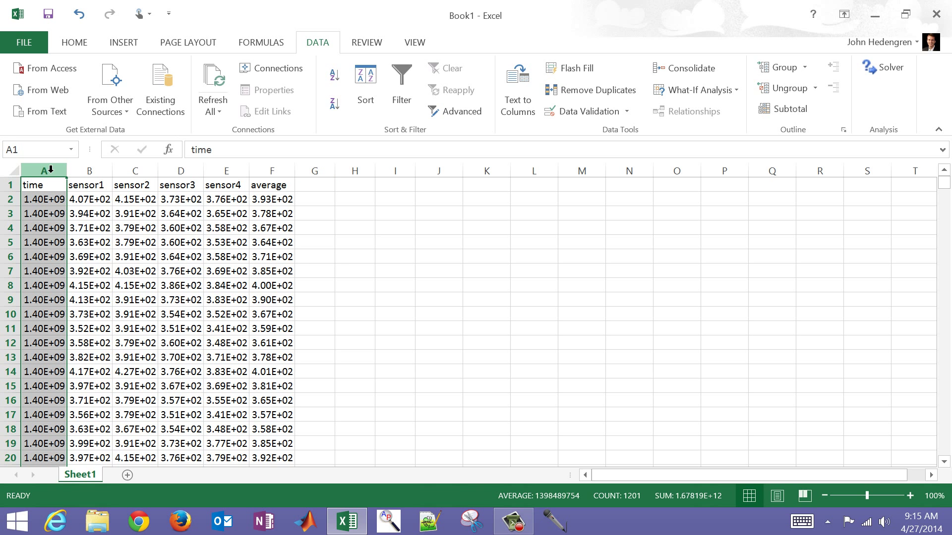
ctrl+click(130, 169)
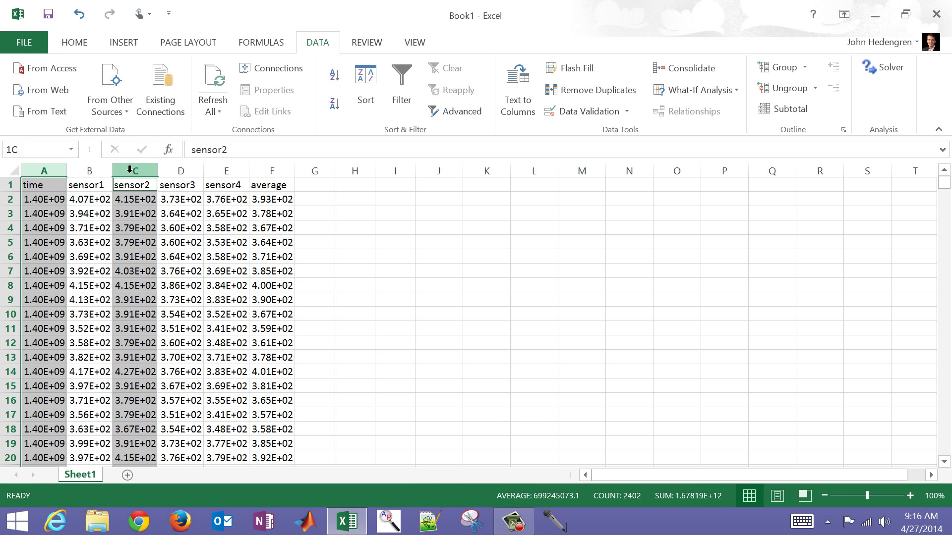
ctrl+click(266, 167)
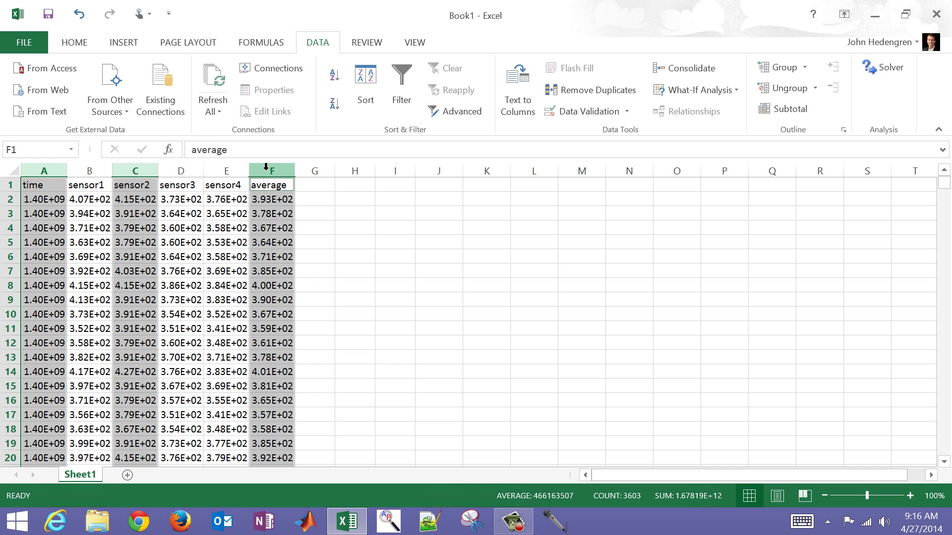
- Insert a Scatter with Smooth Lines chart from the selected columns
click(119, 42)
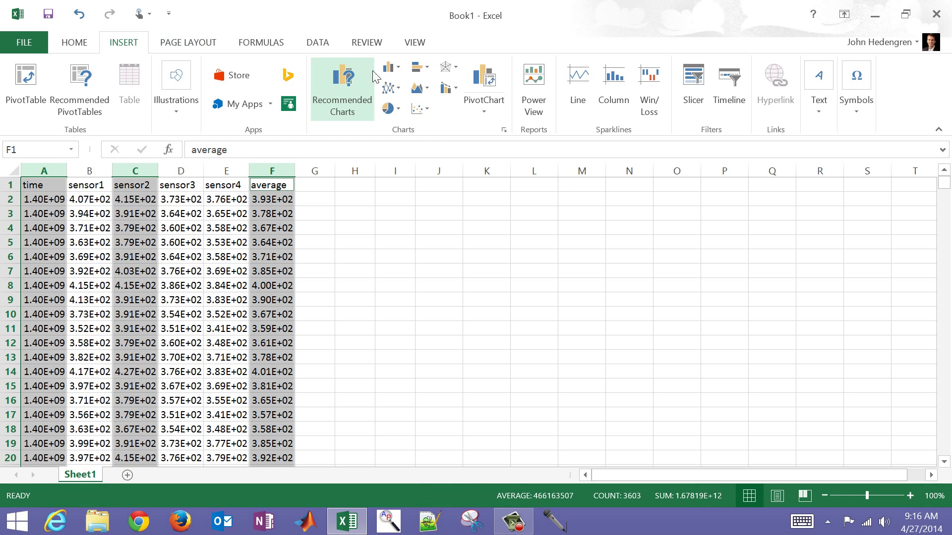
click(427, 110)
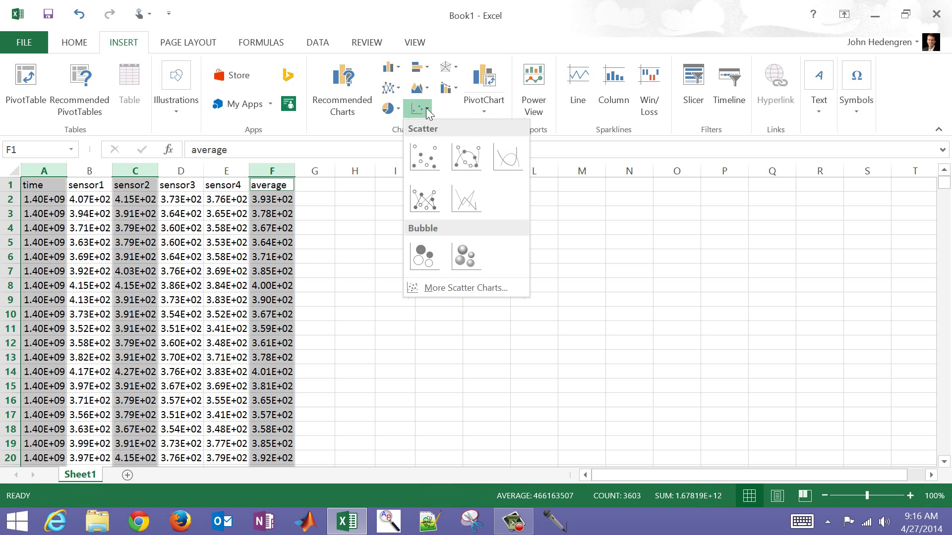
click(508, 164)
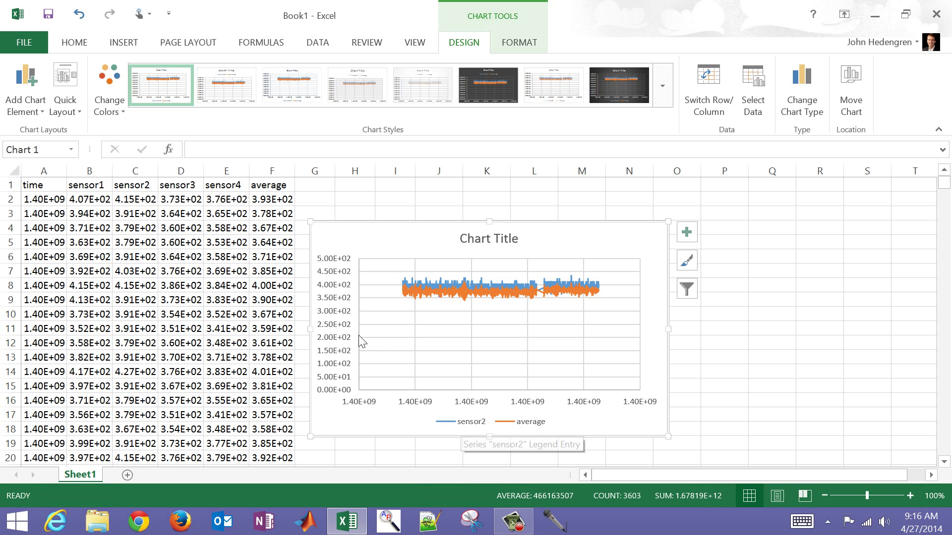
- Change the vertical axis minimum from 0 to 320 so the axis spans 320–460
double_click(335, 313)
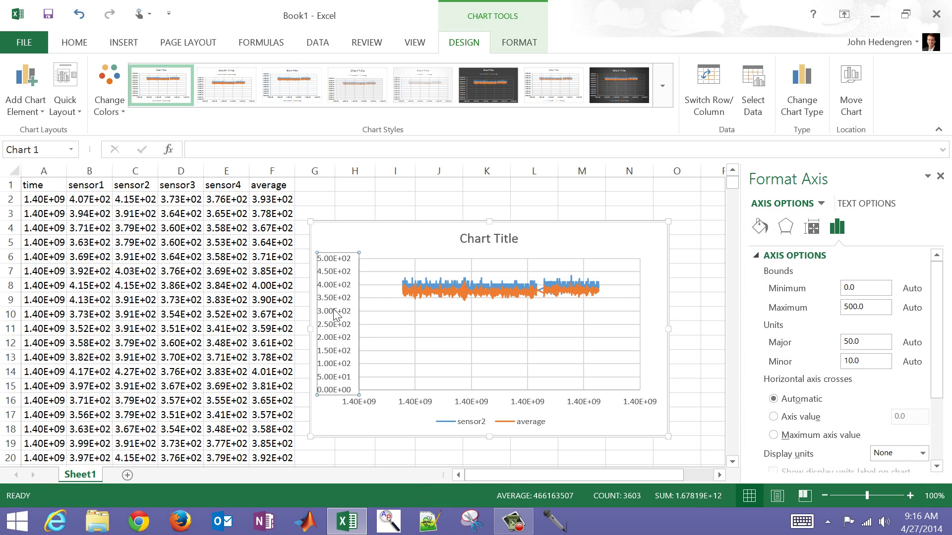
click(855, 286)
key(BackSpace)
key(BackSpace)
key(BackSpace)
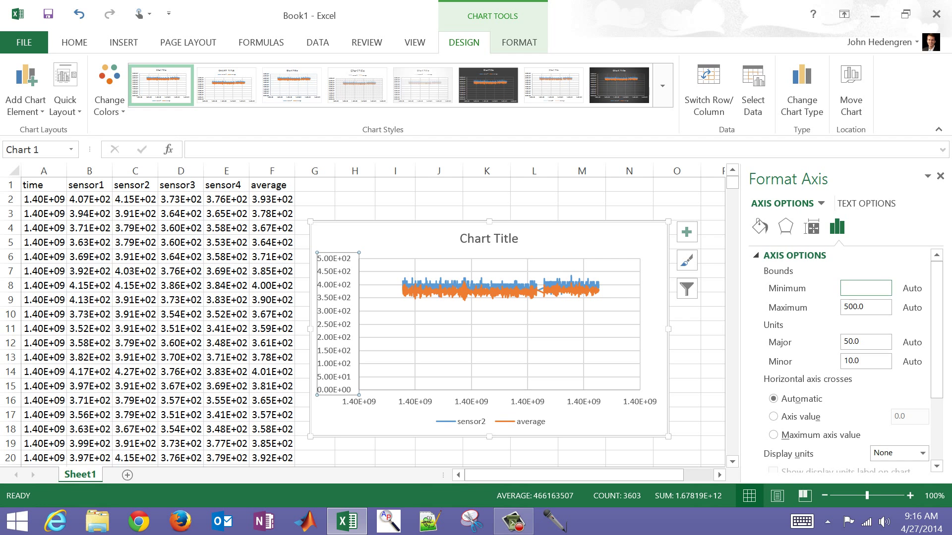
text(320)
click(883, 308)
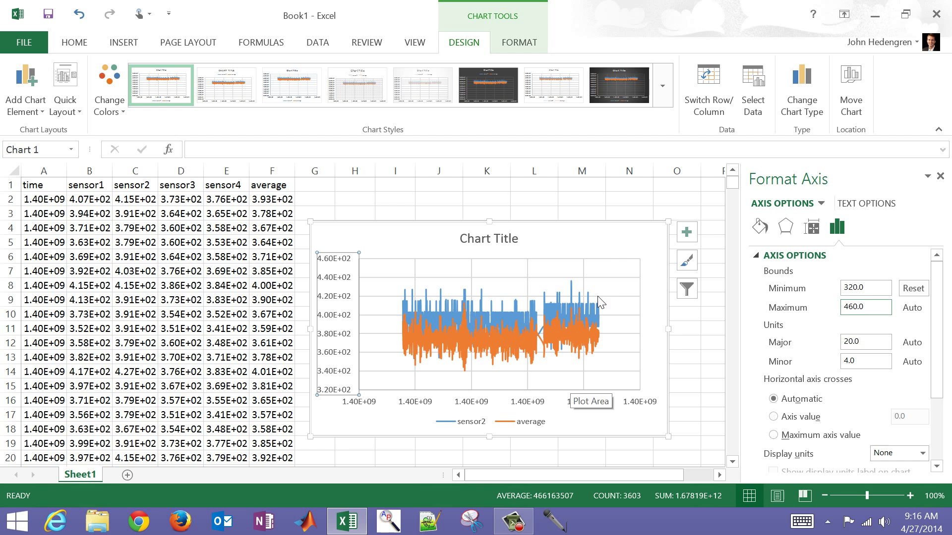
- Delete the scatter chart from the sheet
click(635, 240)
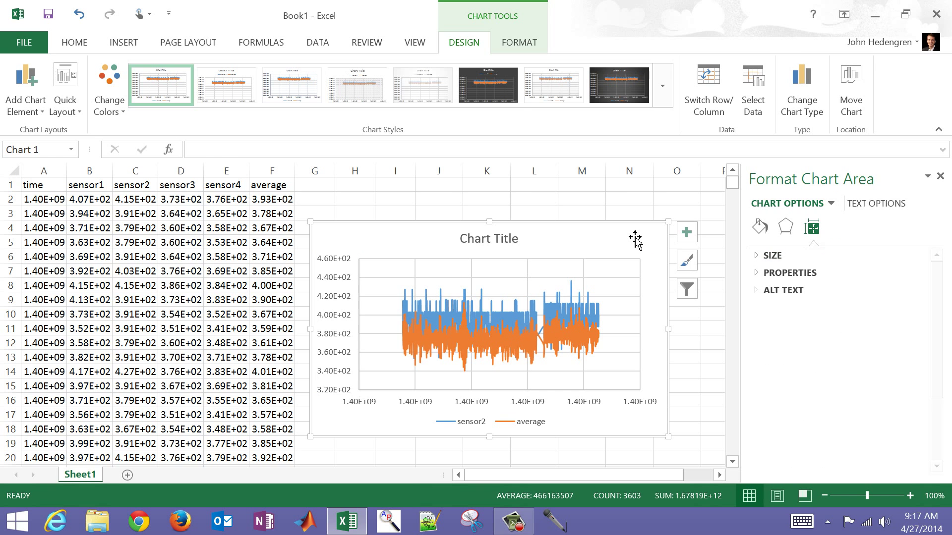
key(Delete)
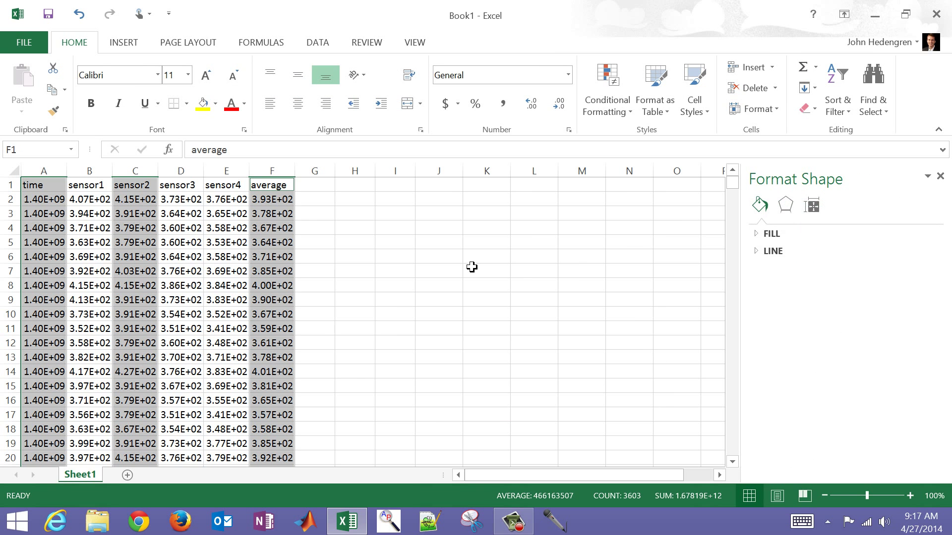
click(471, 267)
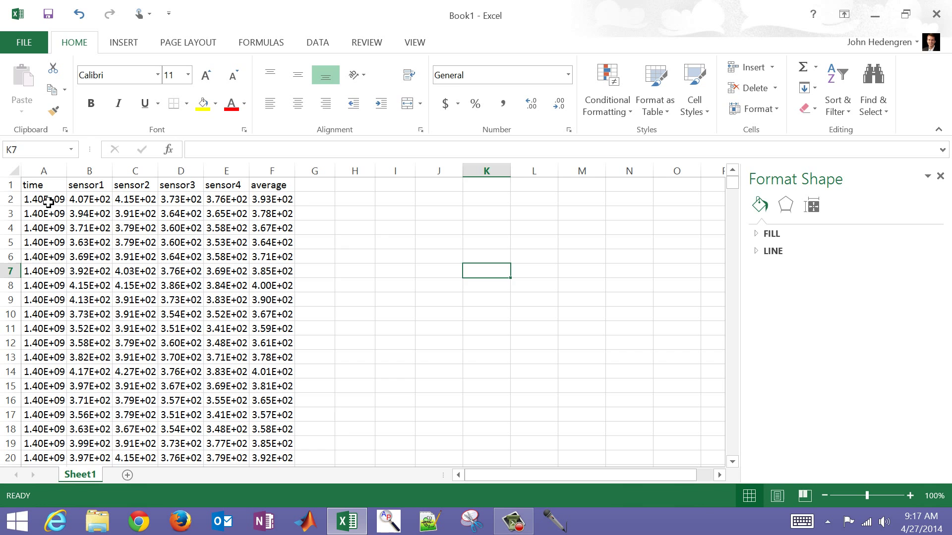
- Check the full-precision time stamps in A2 and the next rows of column A
click(48, 202)
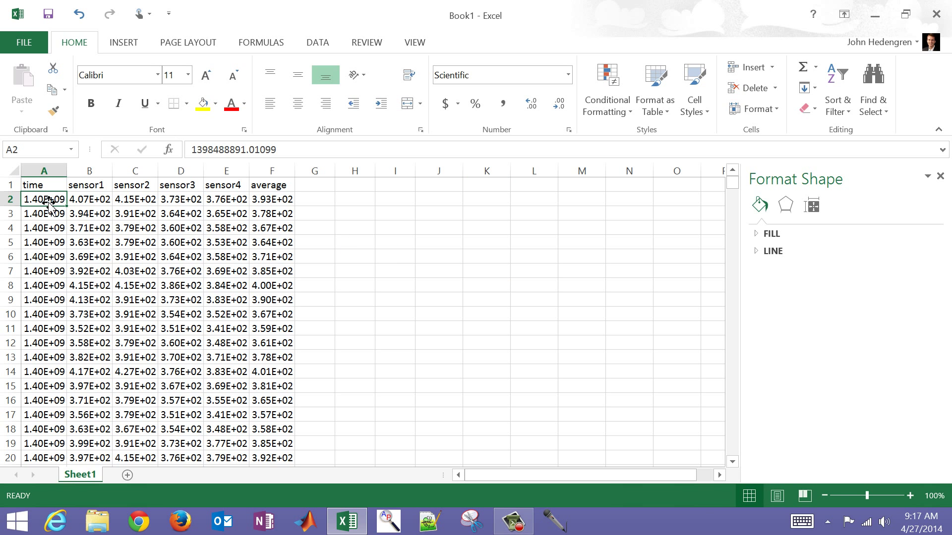
key(Down)
key(Down)
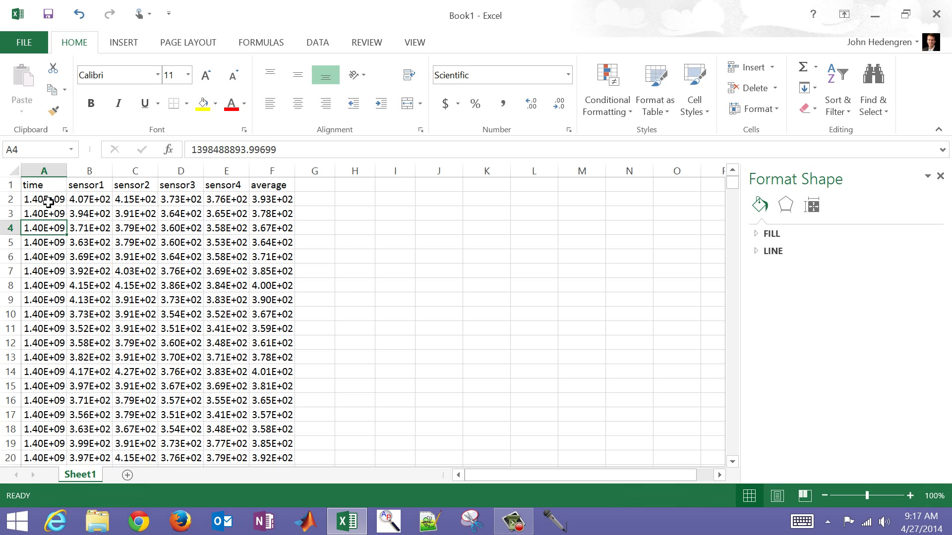
key(Down)
key(Down)
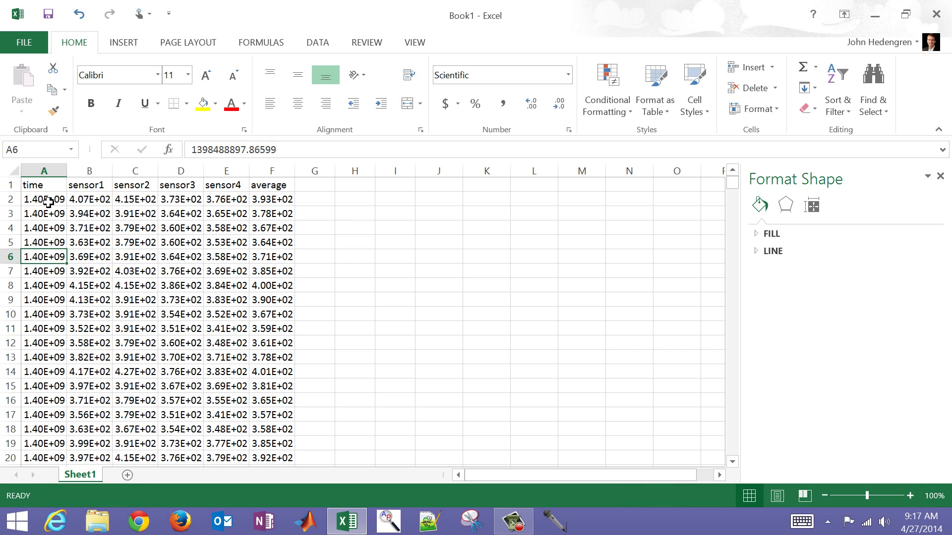
- Select every data row and increase the decimal places until full precision shows
click(5, 198)
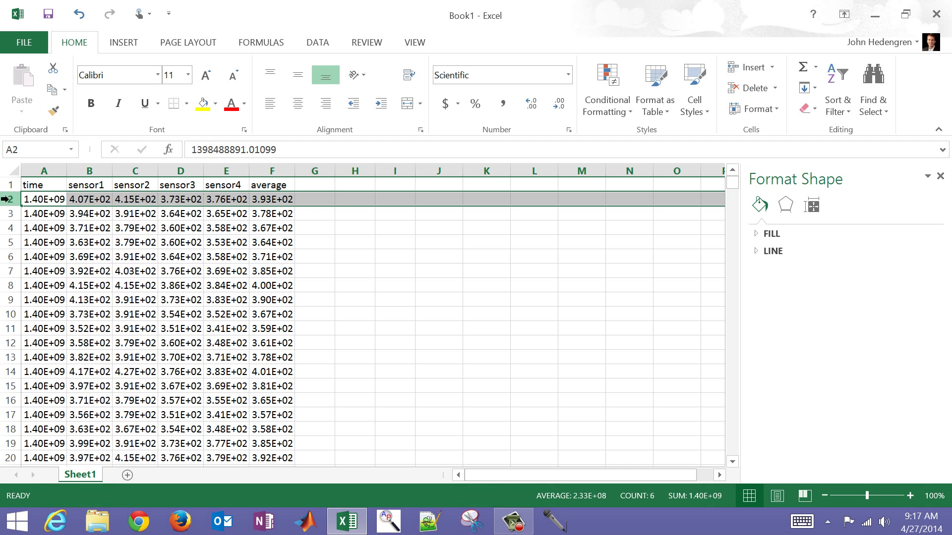
key(ctrl+shift+Down)
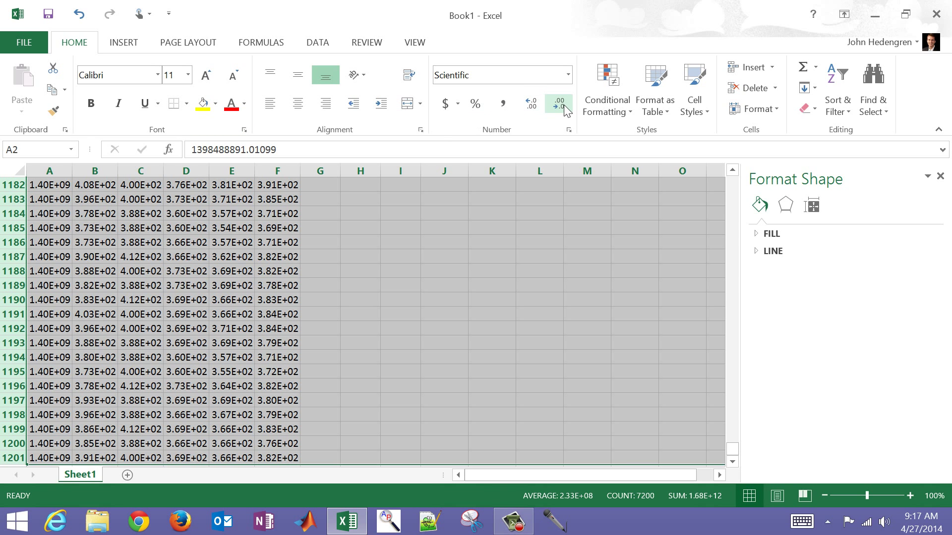
click(538, 105)
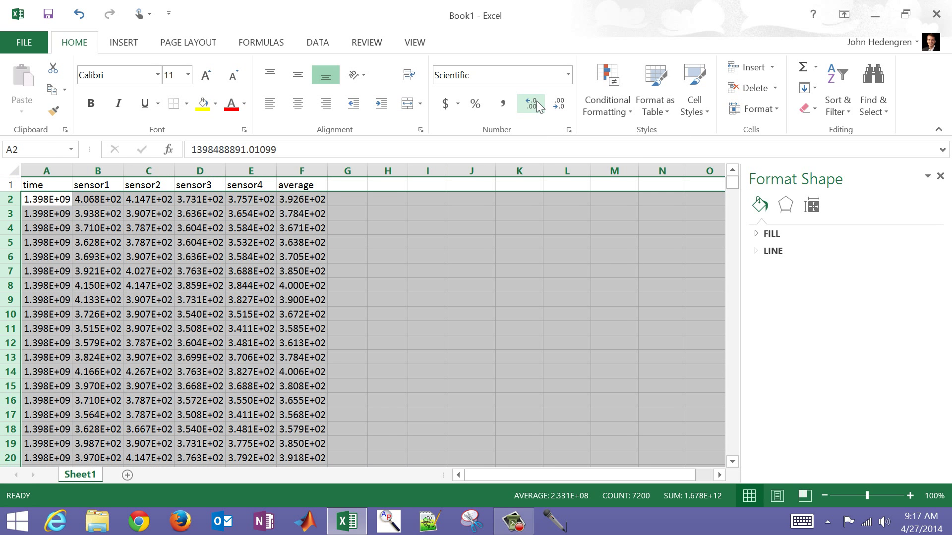
click(538, 105)
click(539, 105)
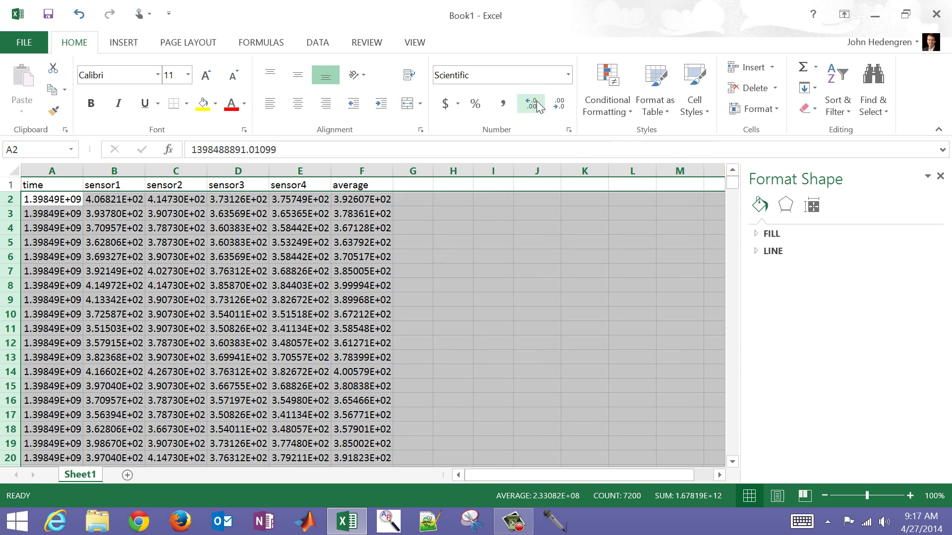
click(538, 105)
click(538, 105)
click(539, 105)
click(538, 105)
click(538, 106)
click(539, 105)
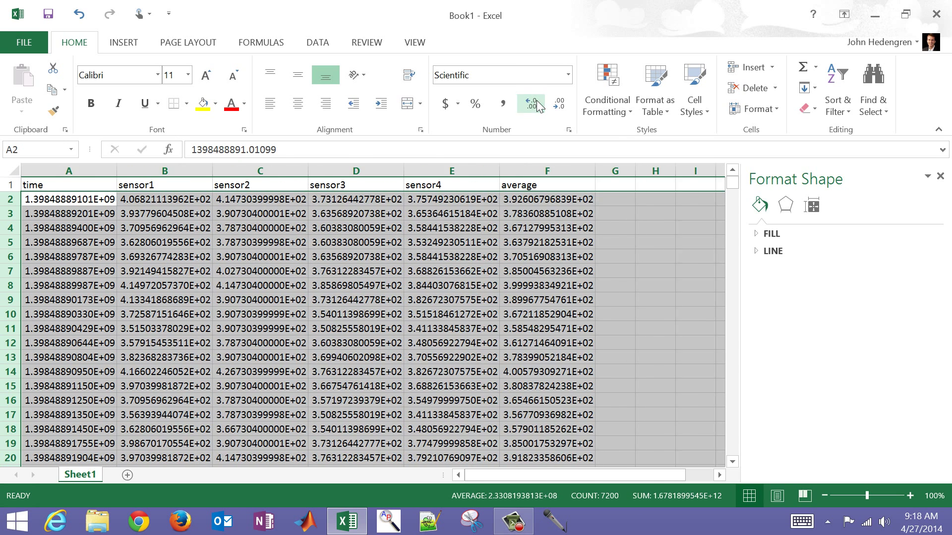
click(538, 105)
click(539, 105)
click(539, 105)
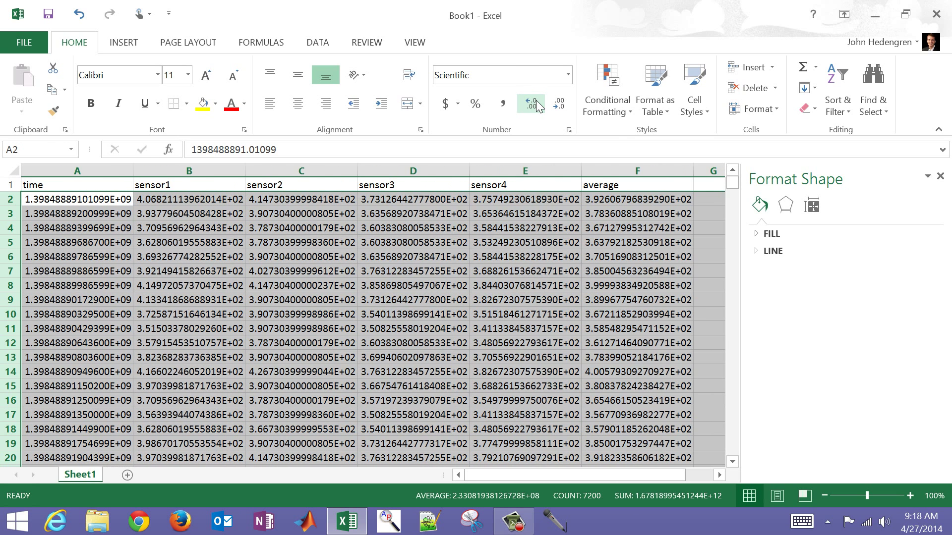
click(538, 105)
click(538, 105)
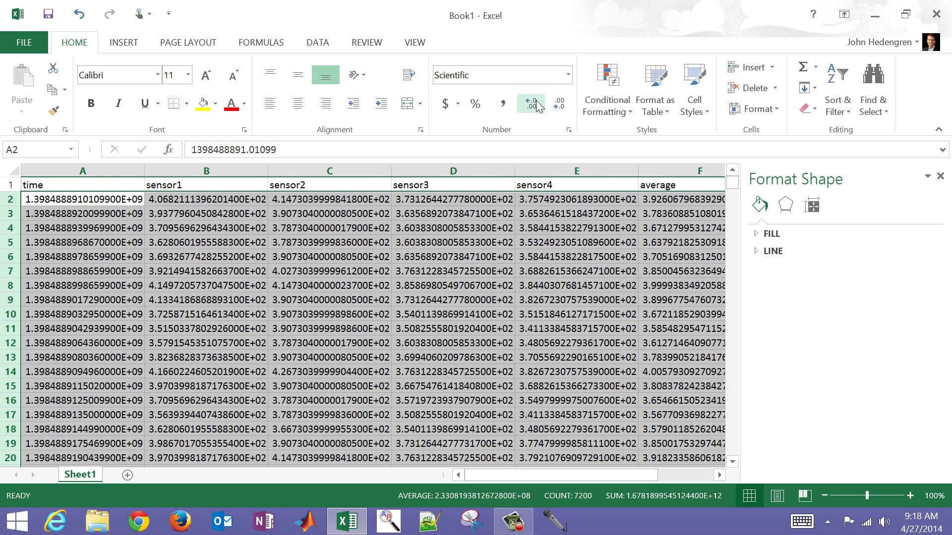
click(538, 106)
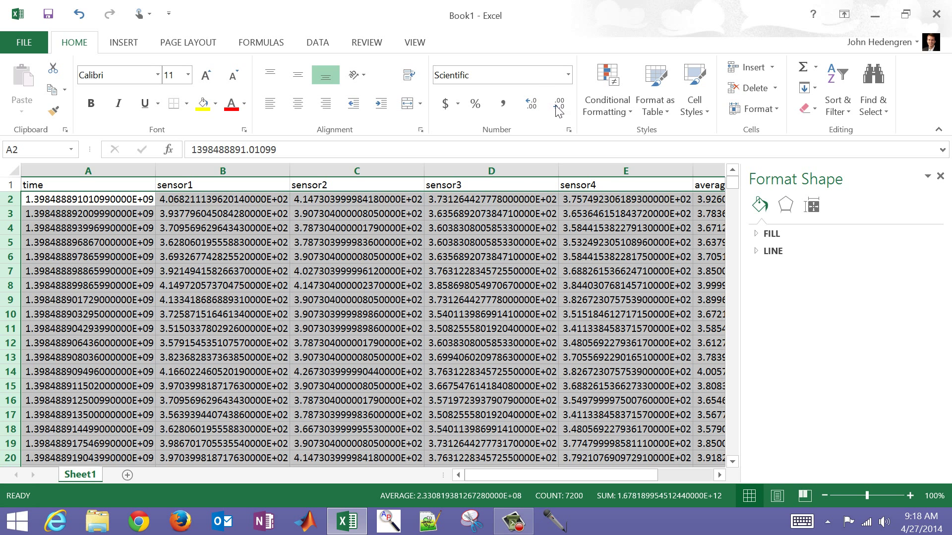
- Decrease the decimals back to 14 places so values fit their columns
click(559, 107)
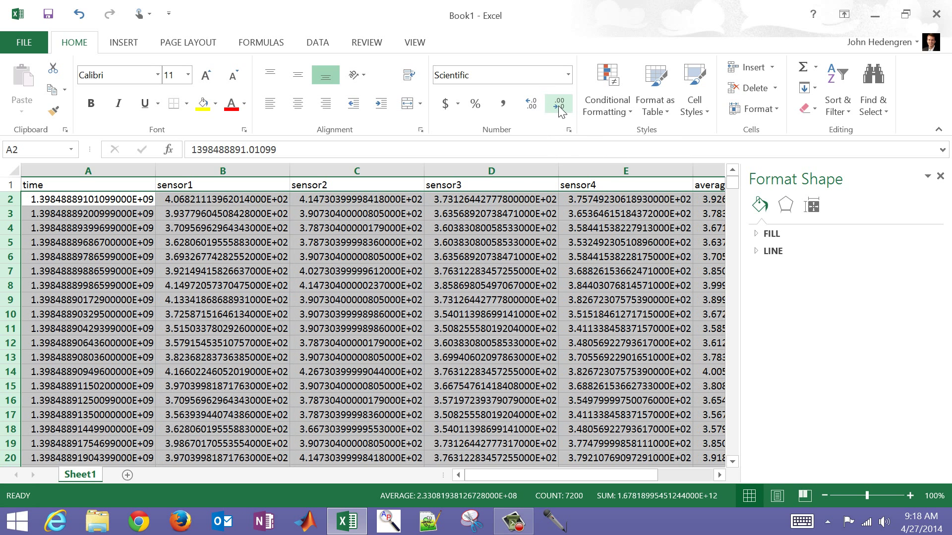
click(559, 107)
click(559, 107)
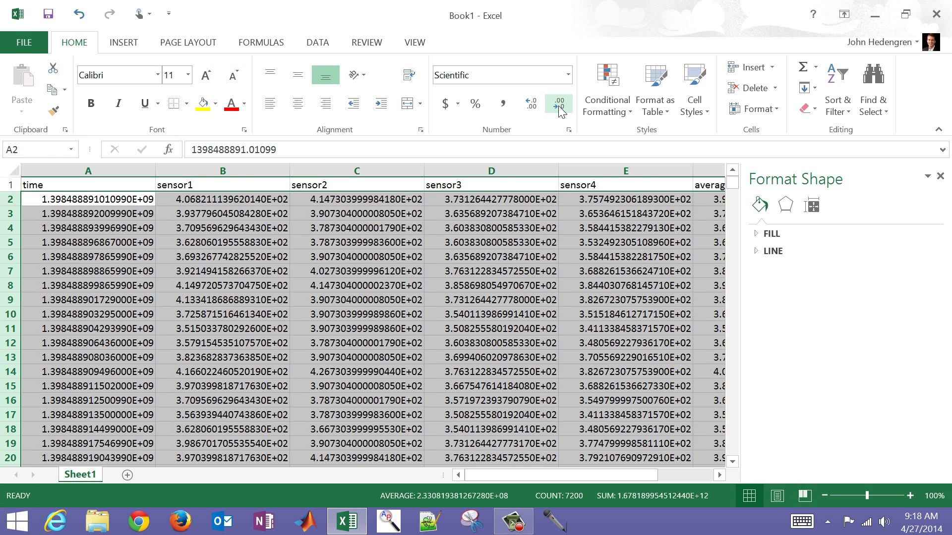
click(559, 106)
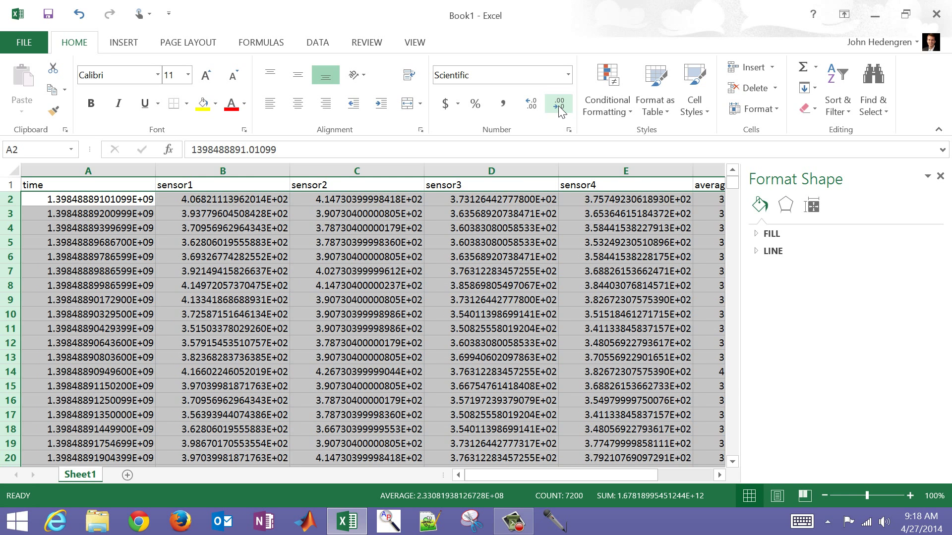
click(369, 239)
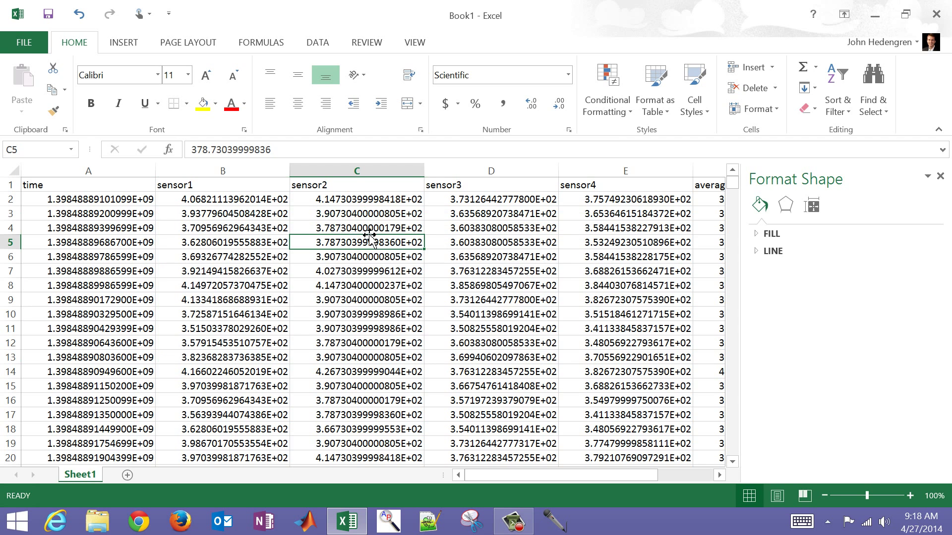
- Open Save As on the Desktop and choose CSV (Comma delimited) as the file type
click(32, 43)
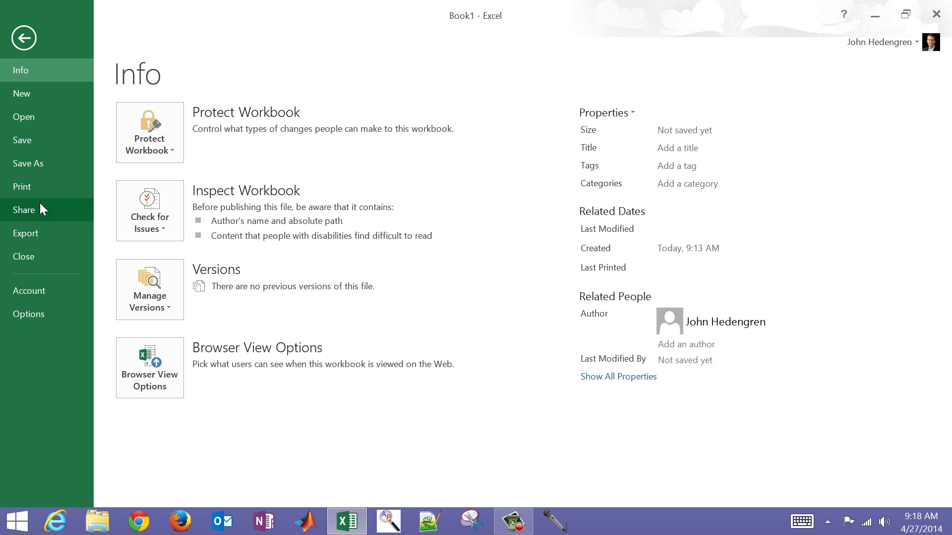
click(55, 158)
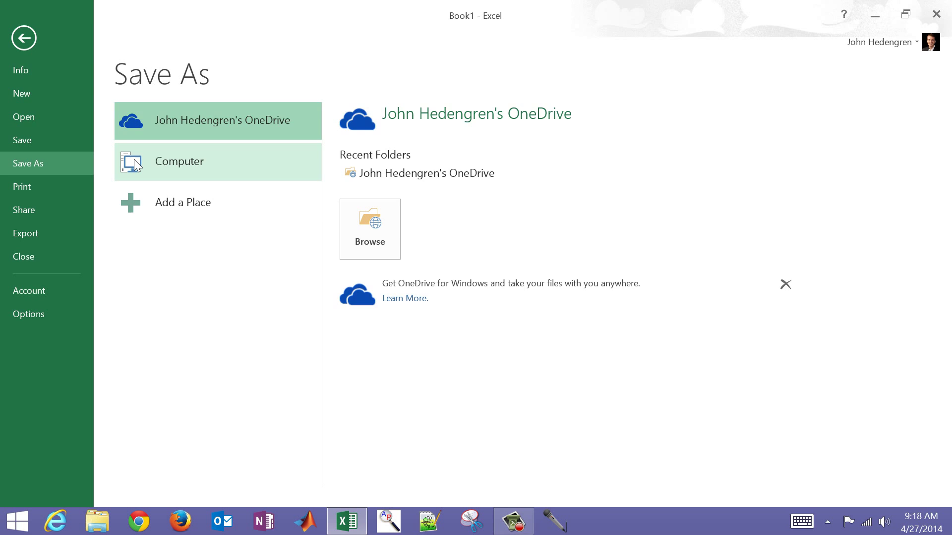
click(134, 160)
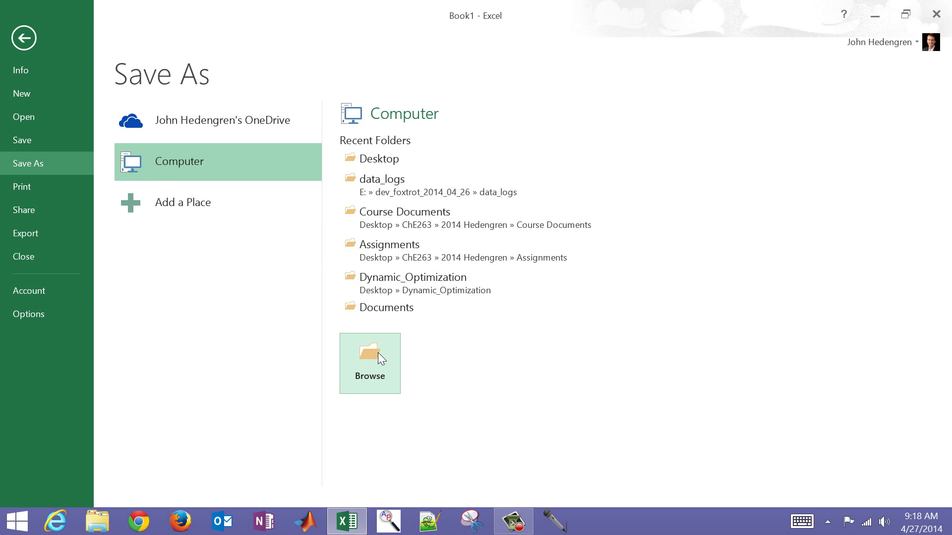
click(378, 352)
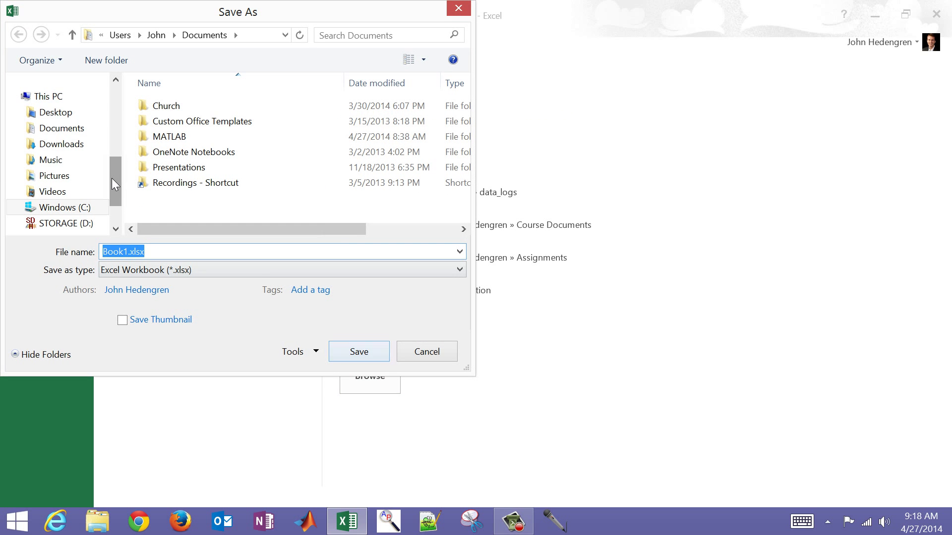
click(44, 113)
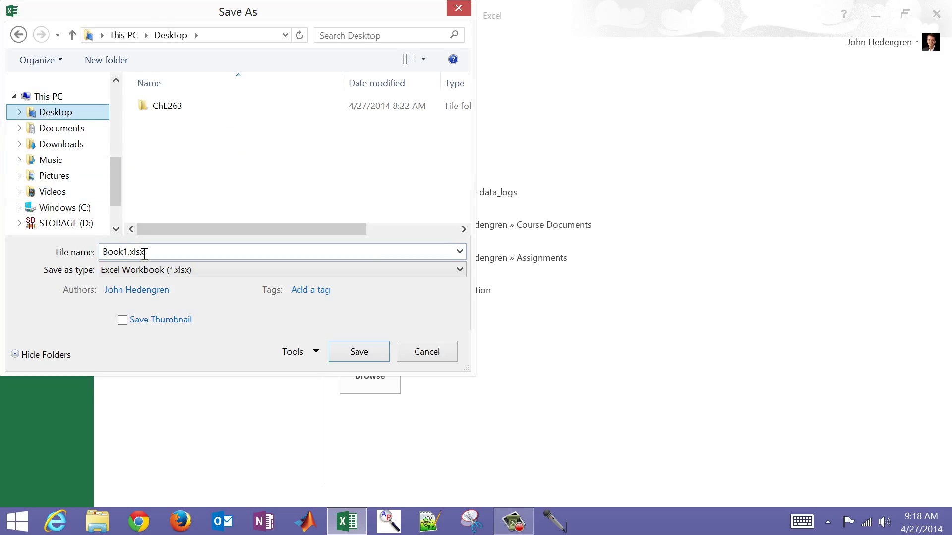
click(174, 273)
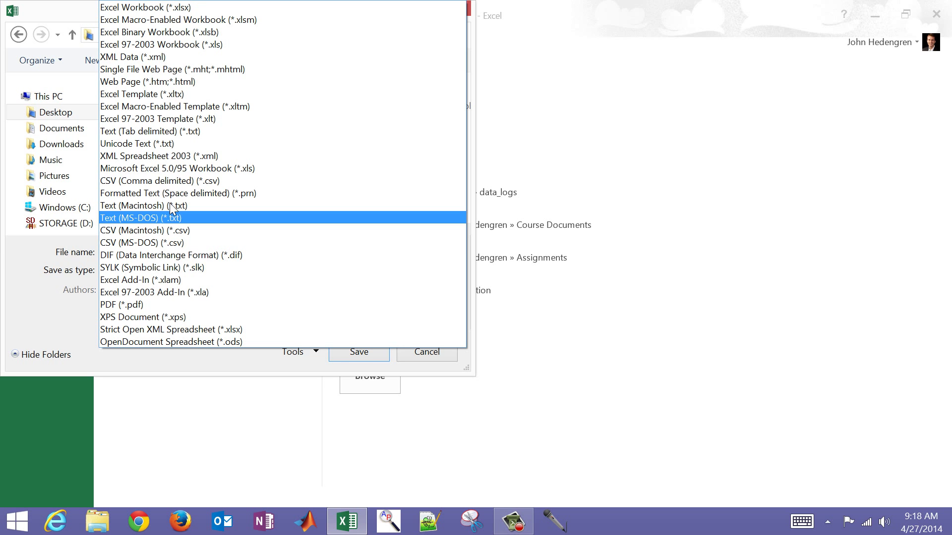
click(177, 185)
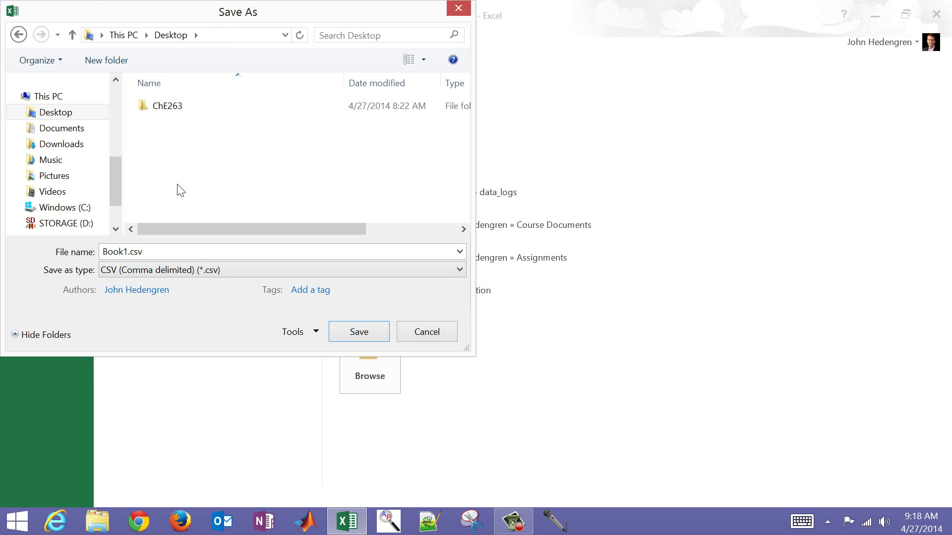
click(182, 272)
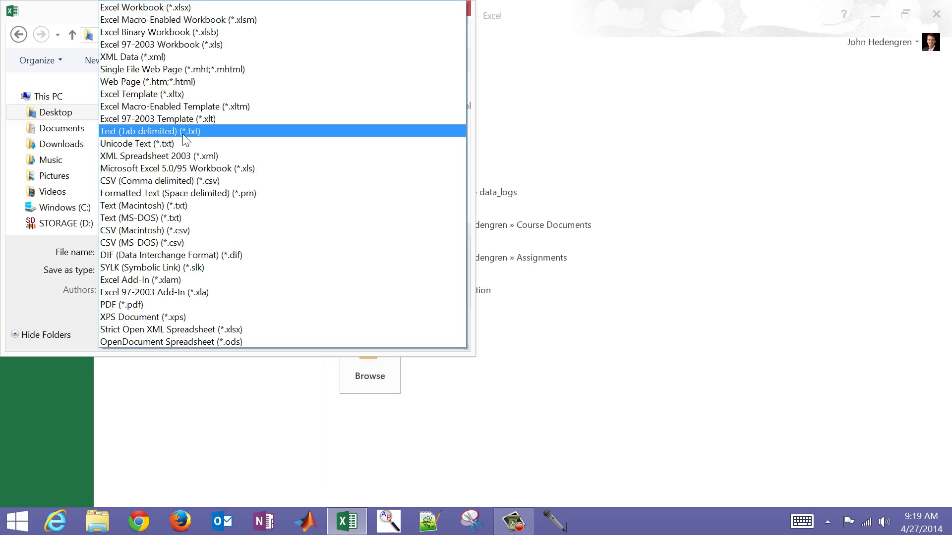
- Save the file as Book1.csv in CSV (Comma delimited) format, accepting the format warning
click(185, 181)
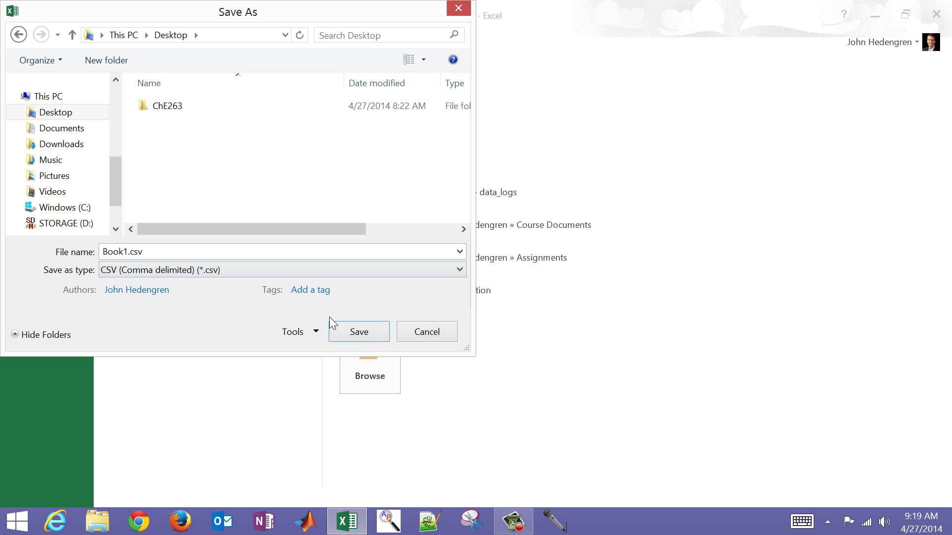
click(358, 331)
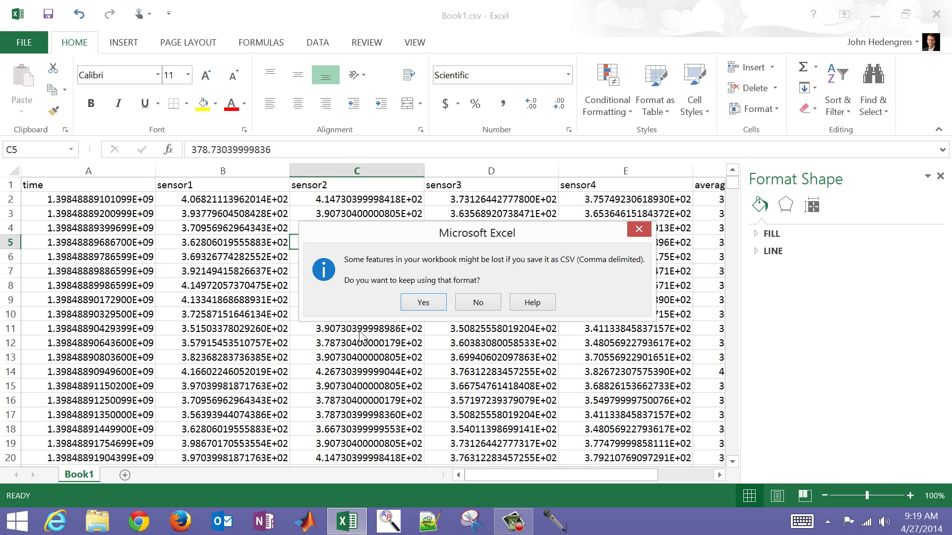
click(422, 302)
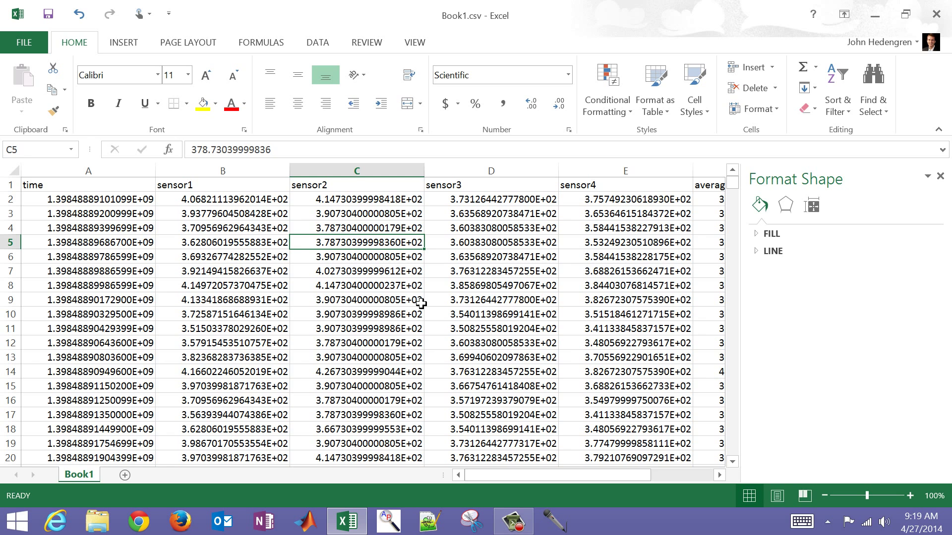
- Close Excel without saving again and select Book1.csv on the desktop
click(935, 14)
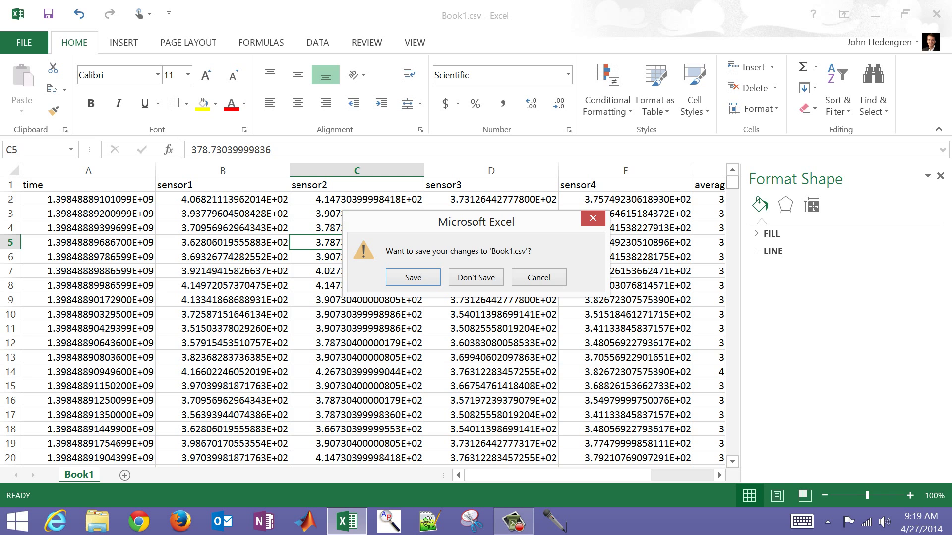
key(n)
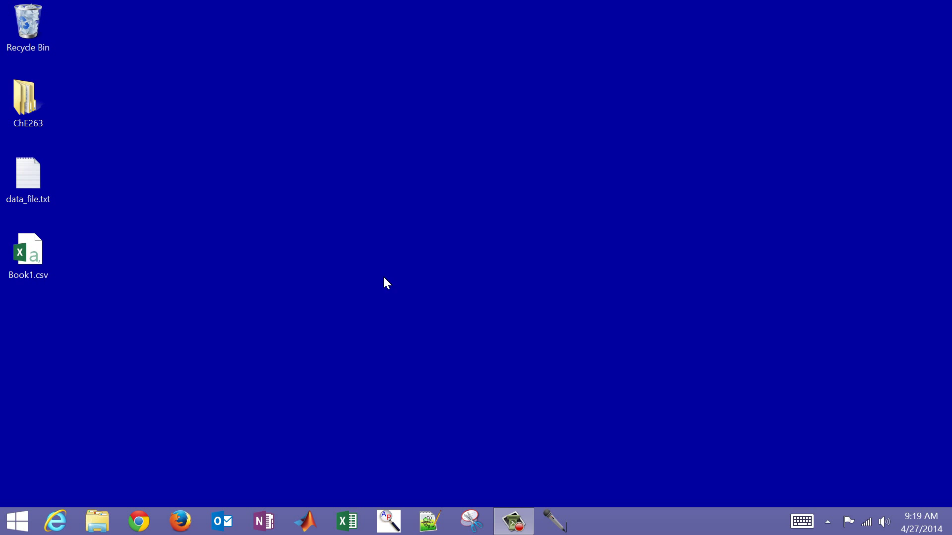
click(14, 256)
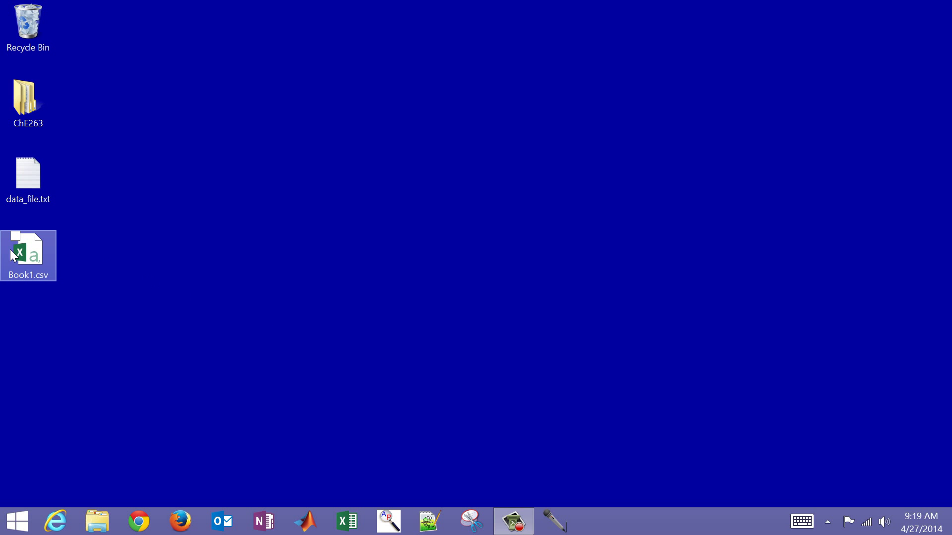
click(21, 256)
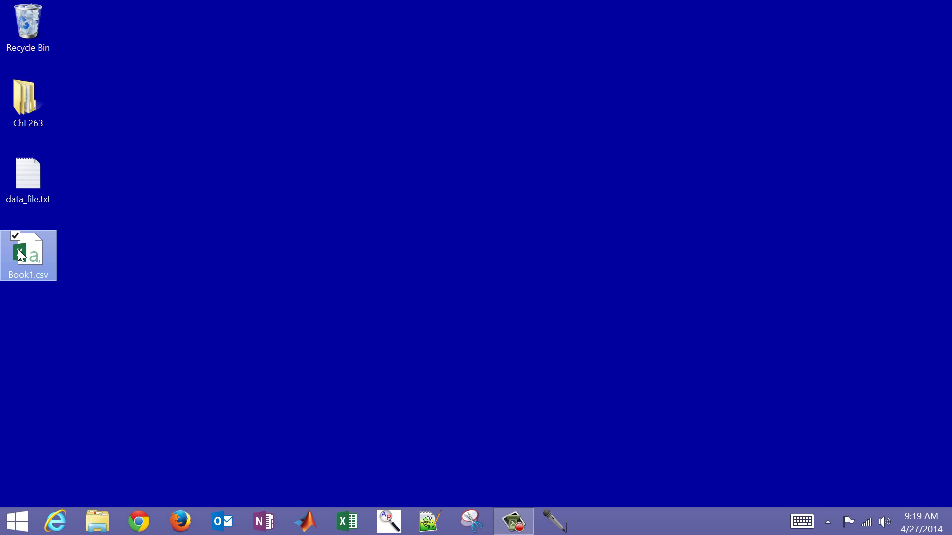
right_click(20, 255)
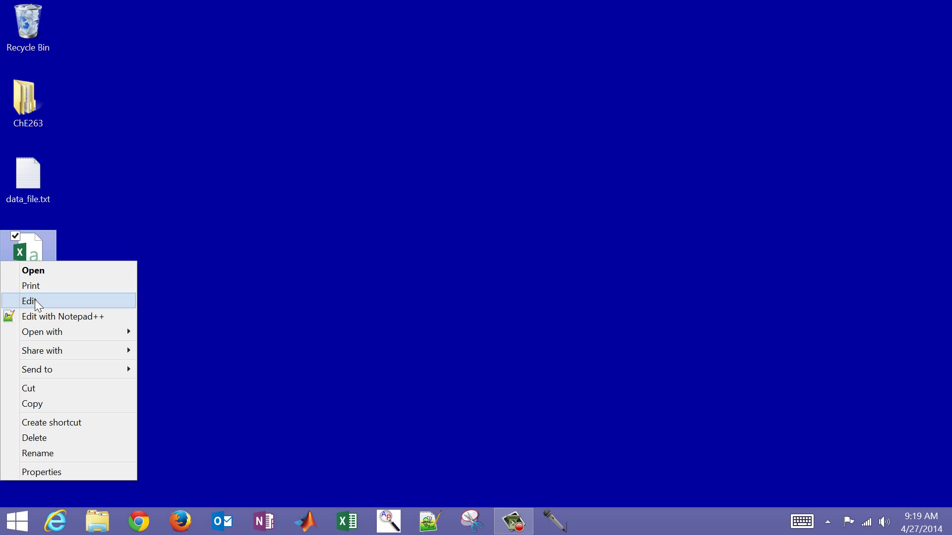
click(37, 315)
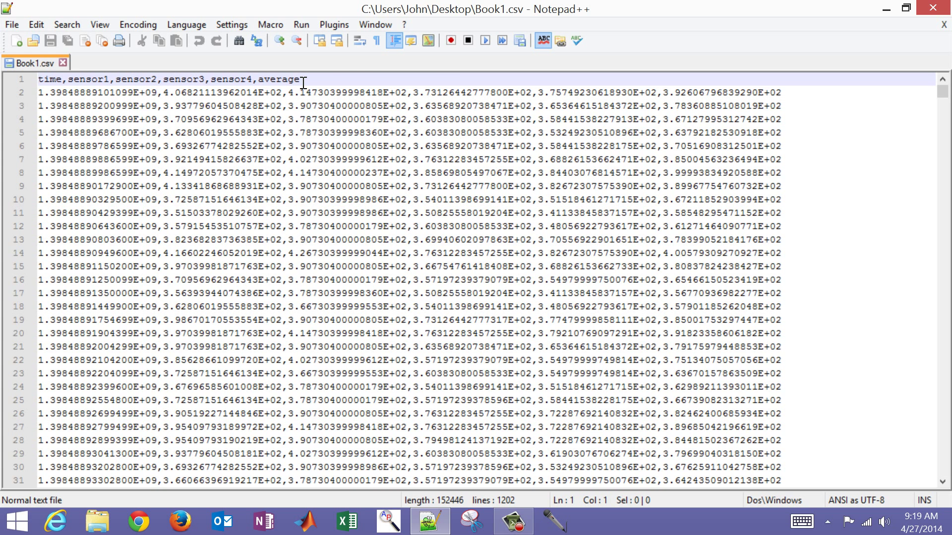
click(934, 11)
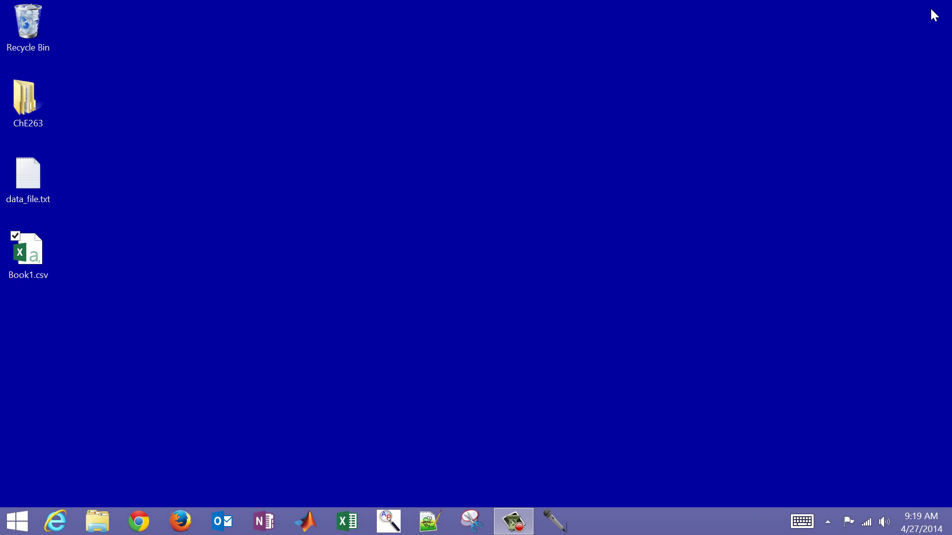
click(398, 202)
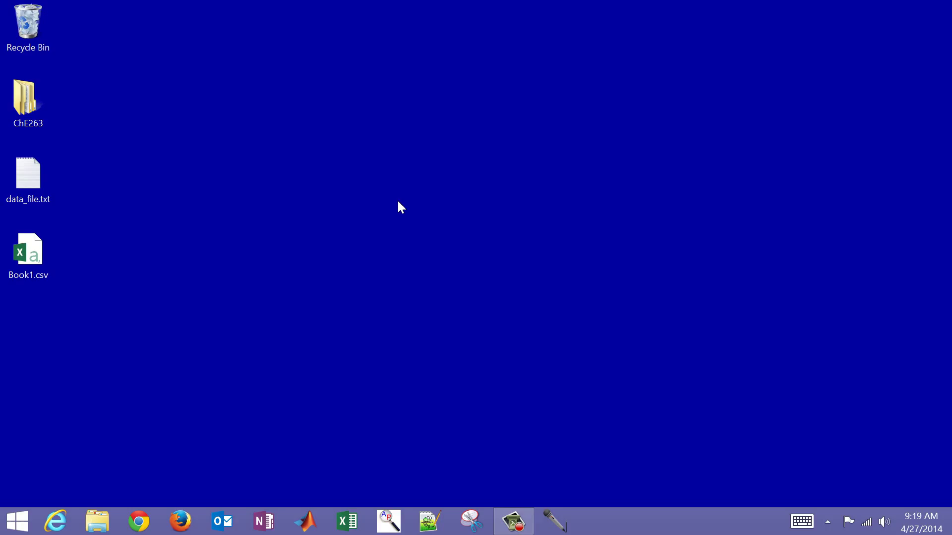